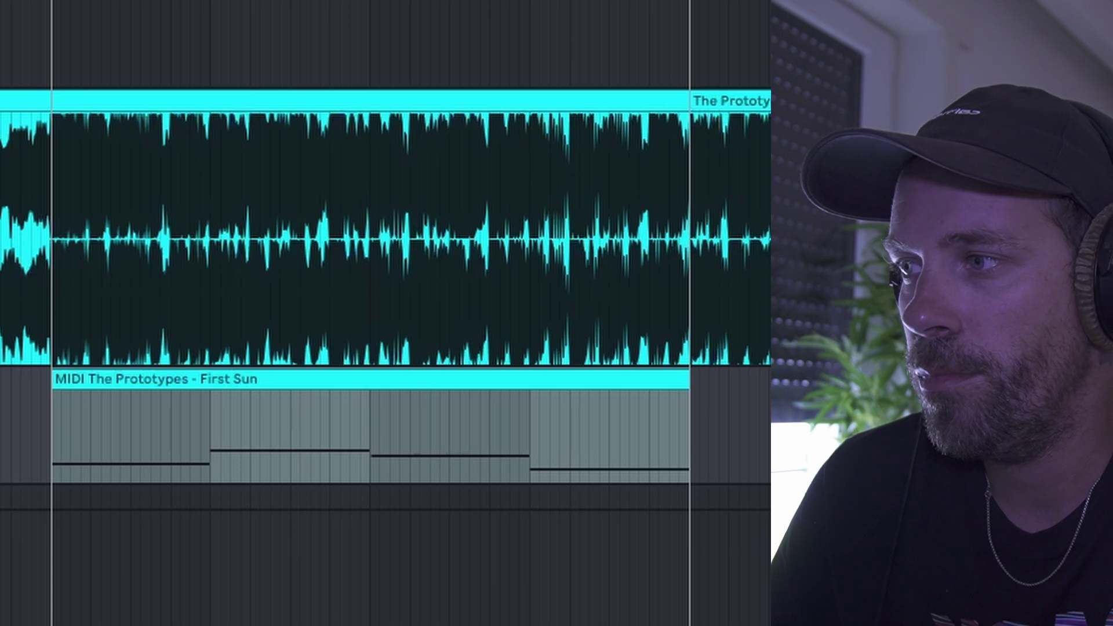
# - Compare the First Sun audio clip with the MIDI clip beneath it by activating each in turn
pyautogui.click(371, 434)
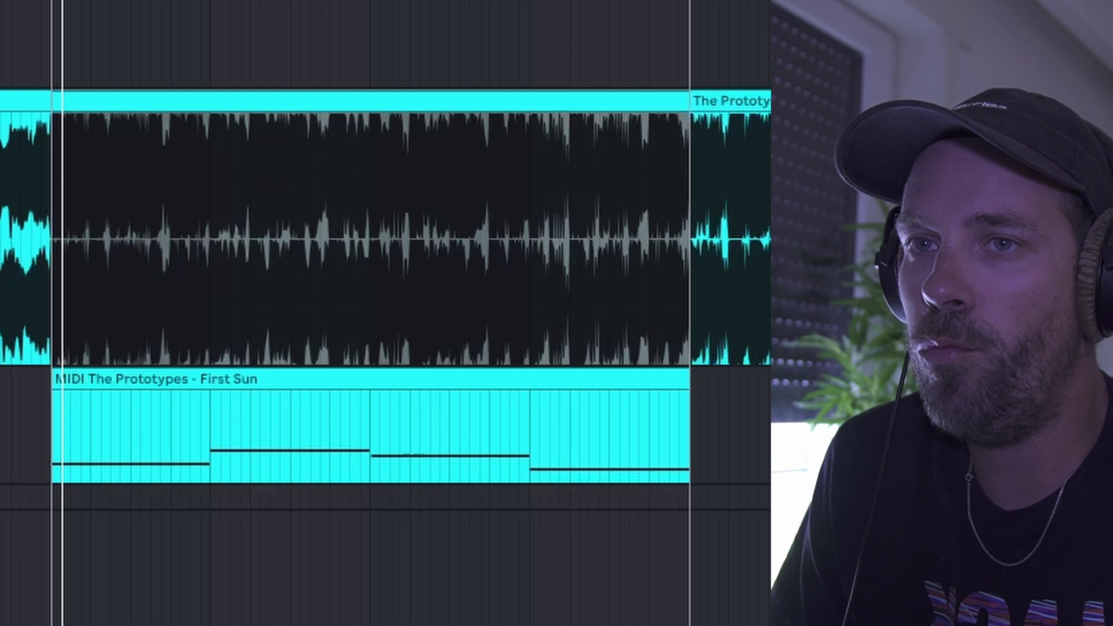
pyautogui.click(371, 174)
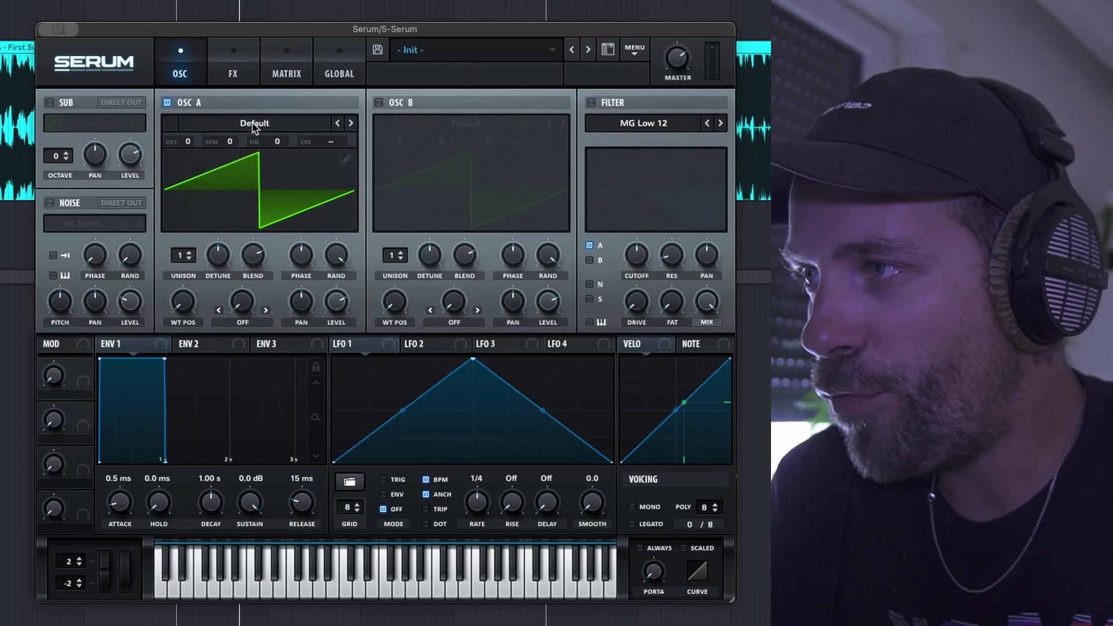
# - Load the Analog wavetable Basic Shapes into oscillator A
pyautogui.click(253, 124)
pyautogui.moveTo(252, 145)
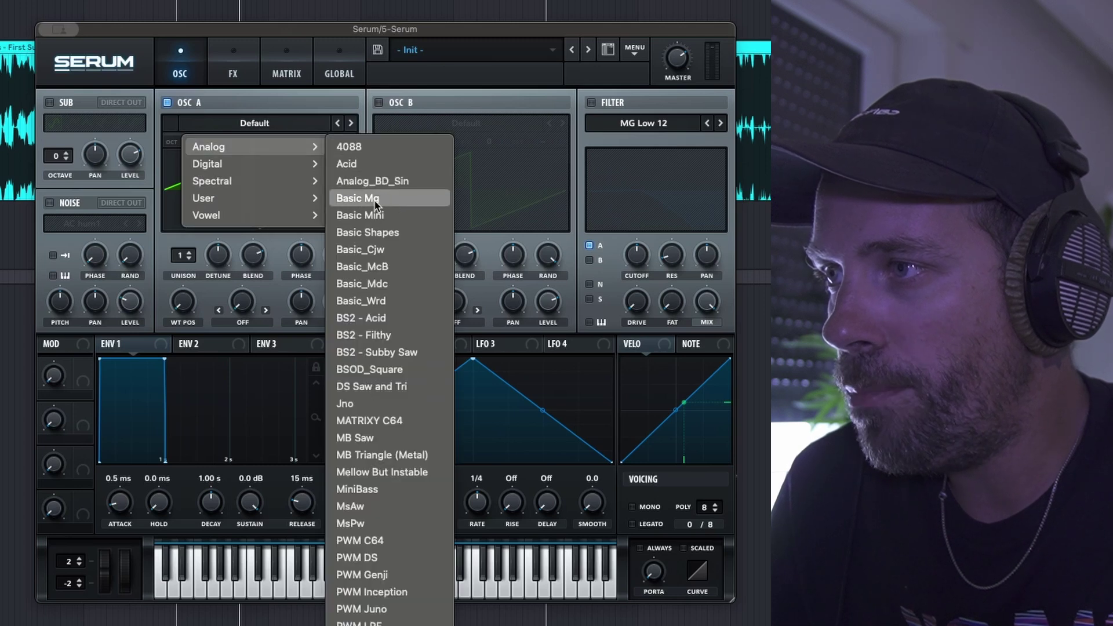
pyautogui.click(372, 232)
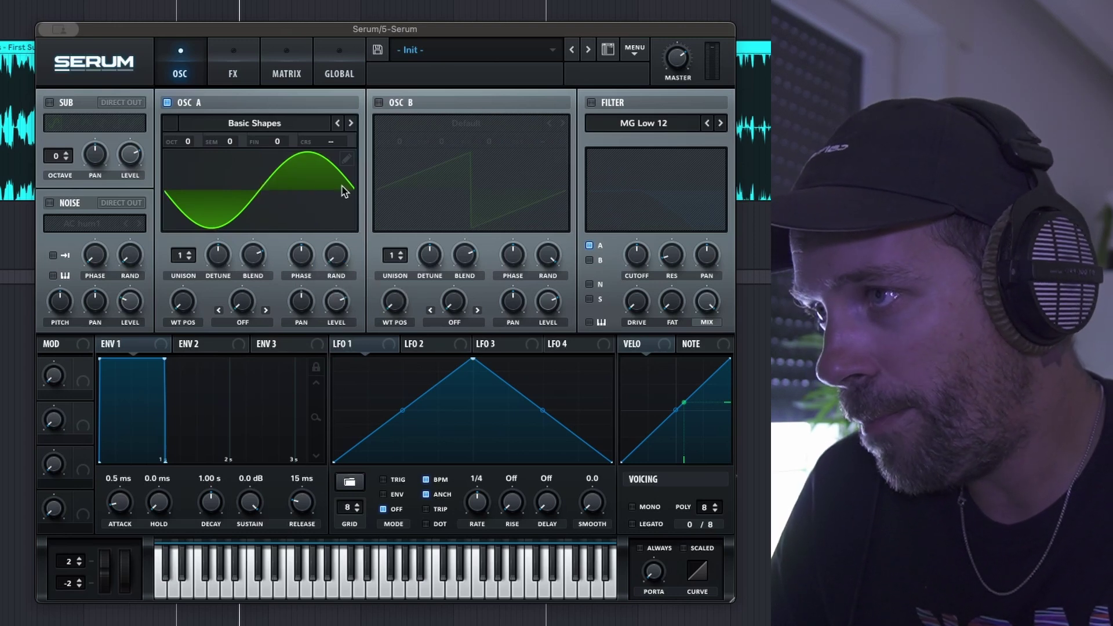
# - Add a third harmonic to oscillator A's sine frame in the wavetable editor, and set the oscillator's octave to -1
pyautogui.click(346, 159)
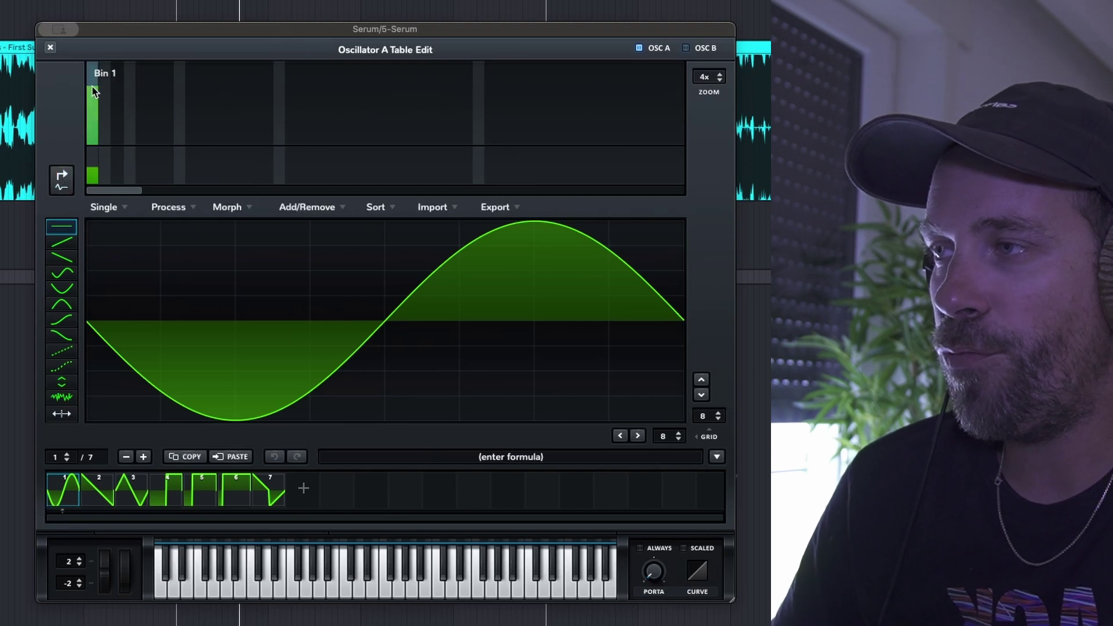
pyautogui.moveTo(93, 74); pyautogui.dragTo(91, 62)
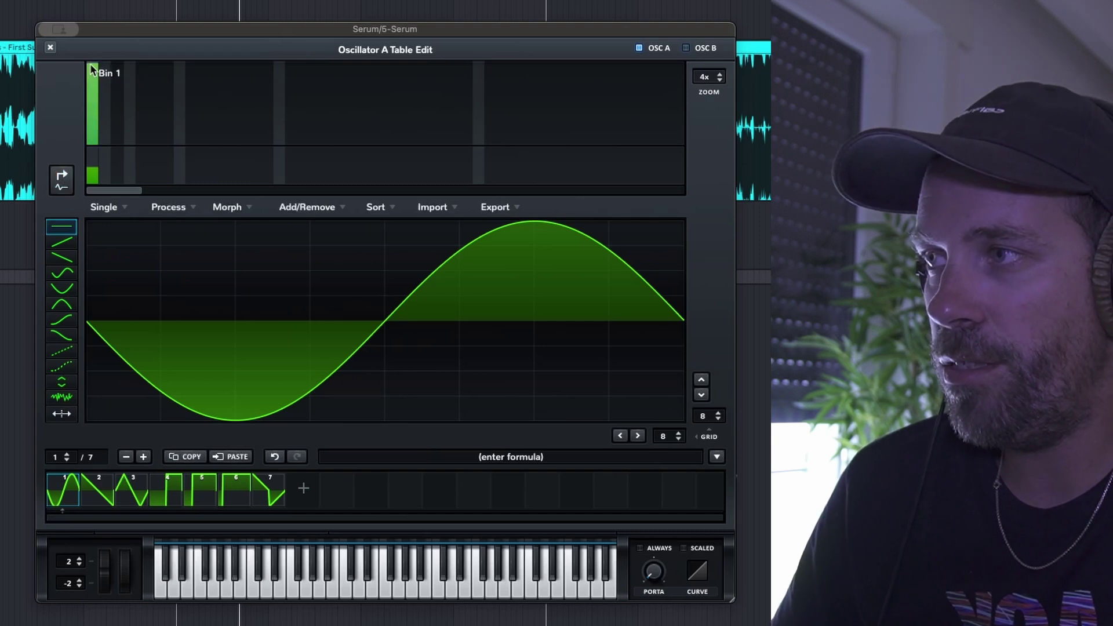
pyautogui.click(94, 83)
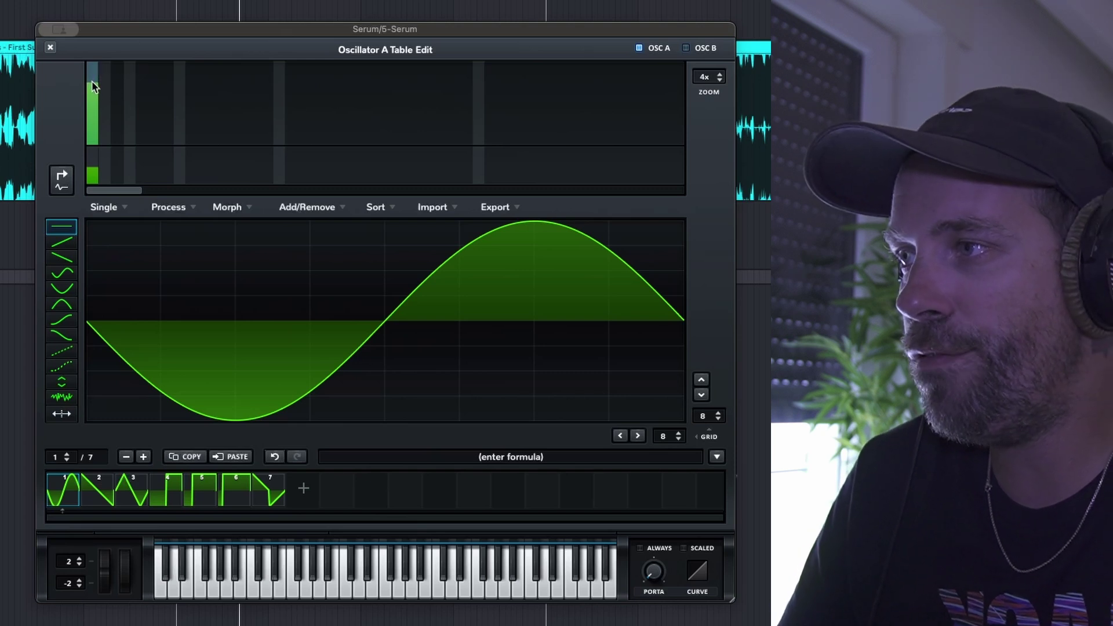
pyautogui.click(117, 104)
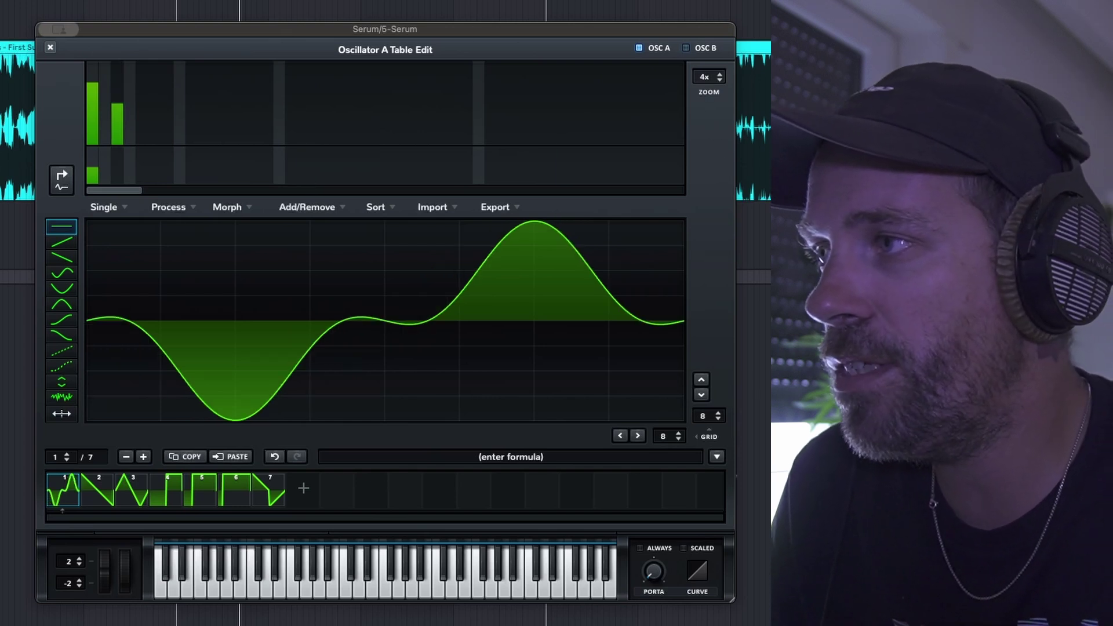
pyautogui.click(51, 47)
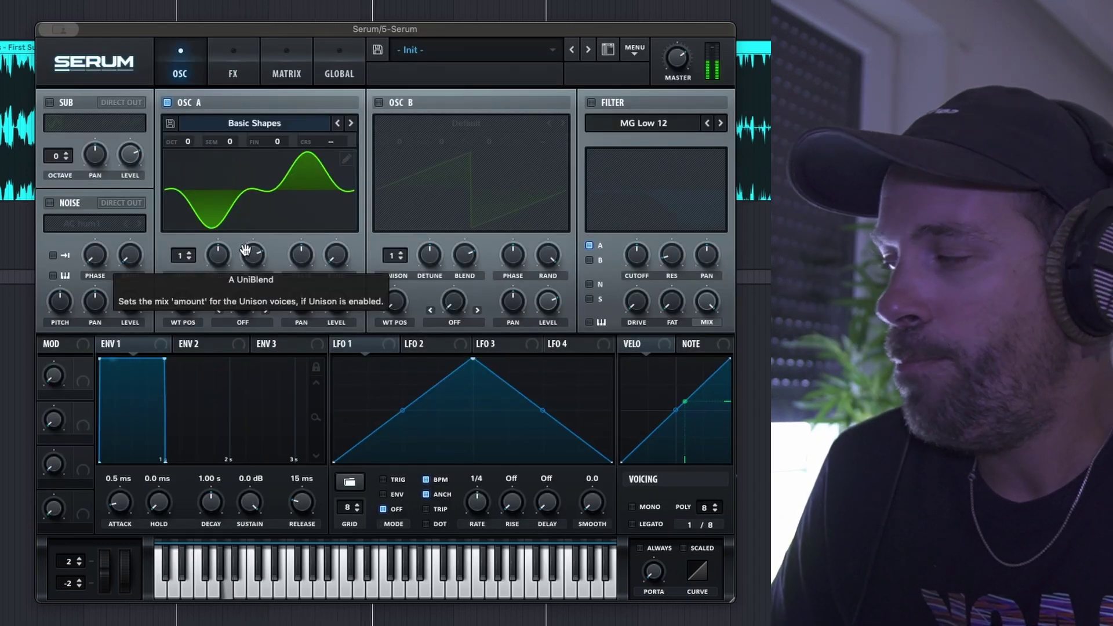
pyautogui.moveTo(185, 148); pyautogui.dragTo(185, 153)
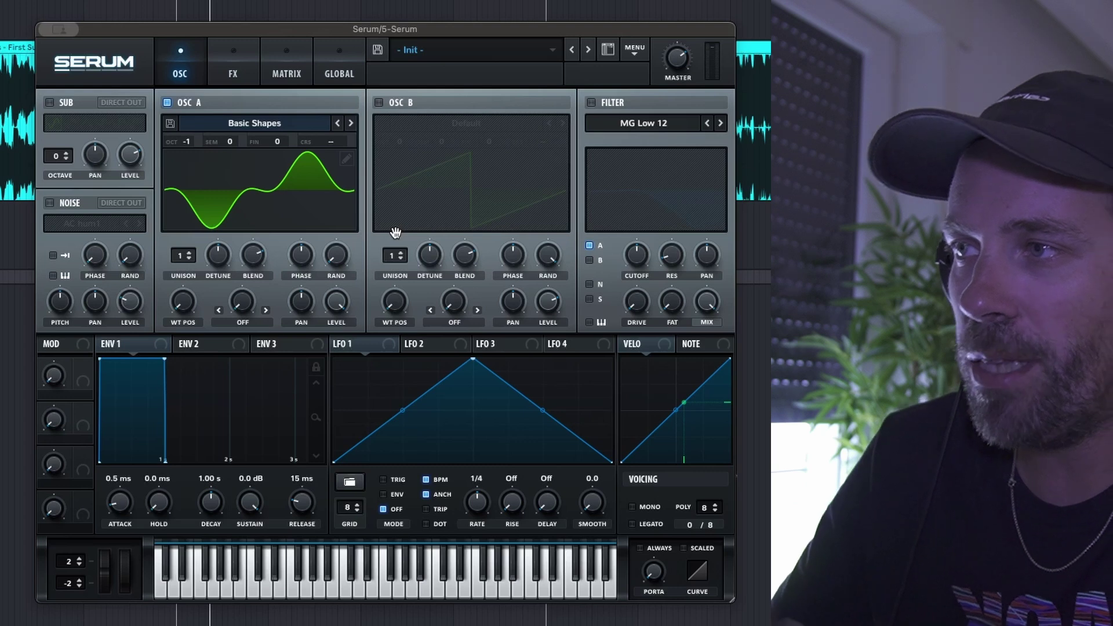
# - Enable oscillator B and load the Analog wavetable Basic Shapes into it
pyautogui.click(379, 103)
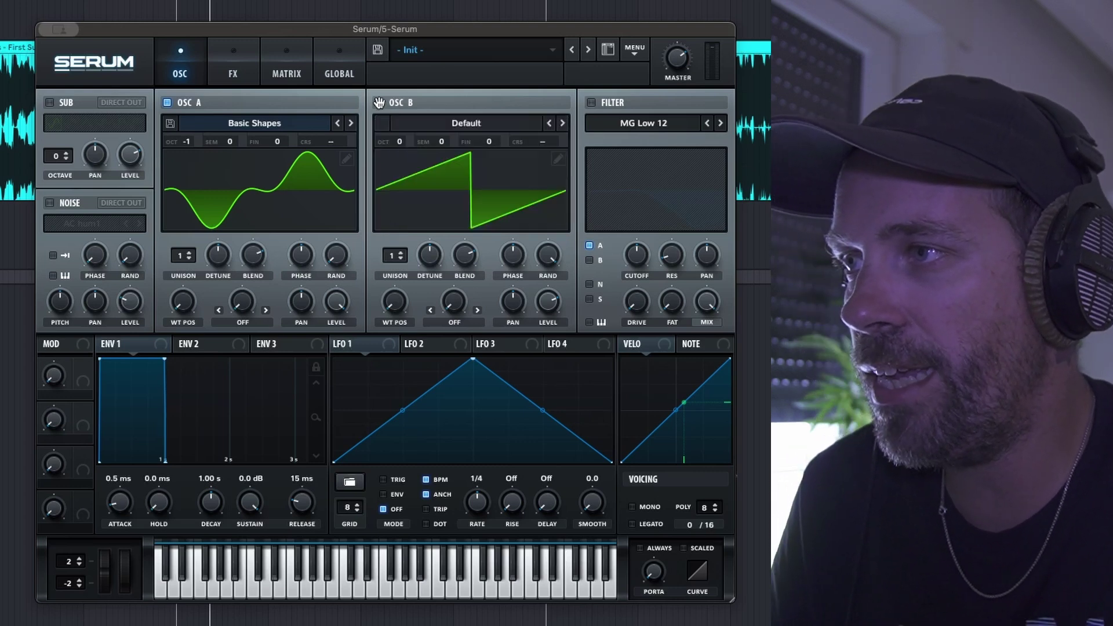
pyautogui.click(441, 125)
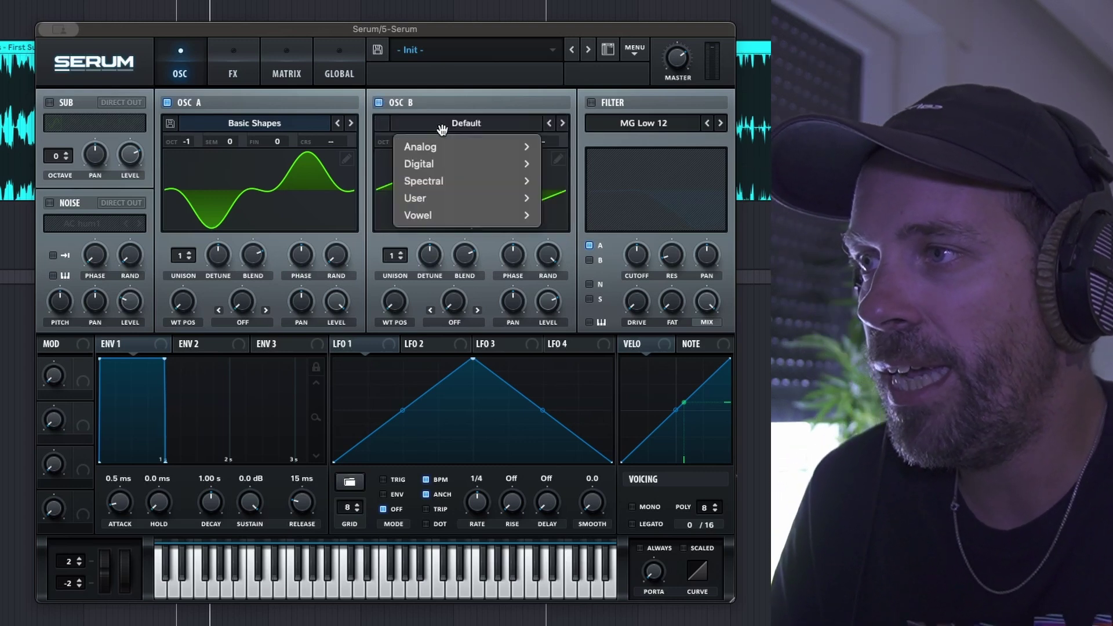
pyautogui.moveTo(485, 147)
pyautogui.click(619, 183)
pyautogui.click(498, 124)
pyautogui.moveTo(496, 145)
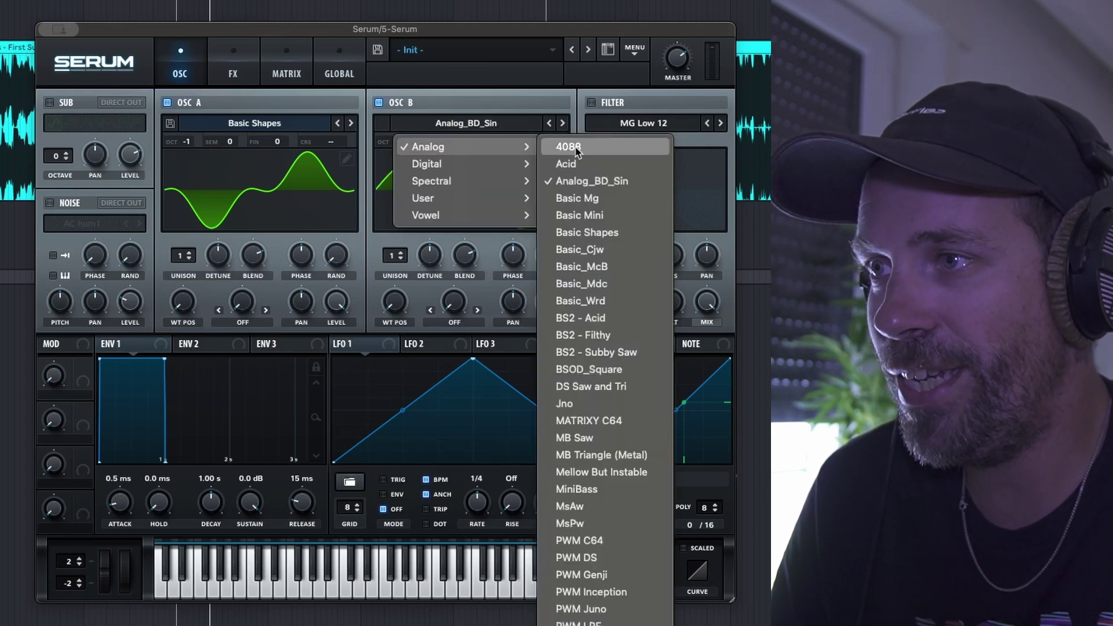
pyautogui.click(587, 232)
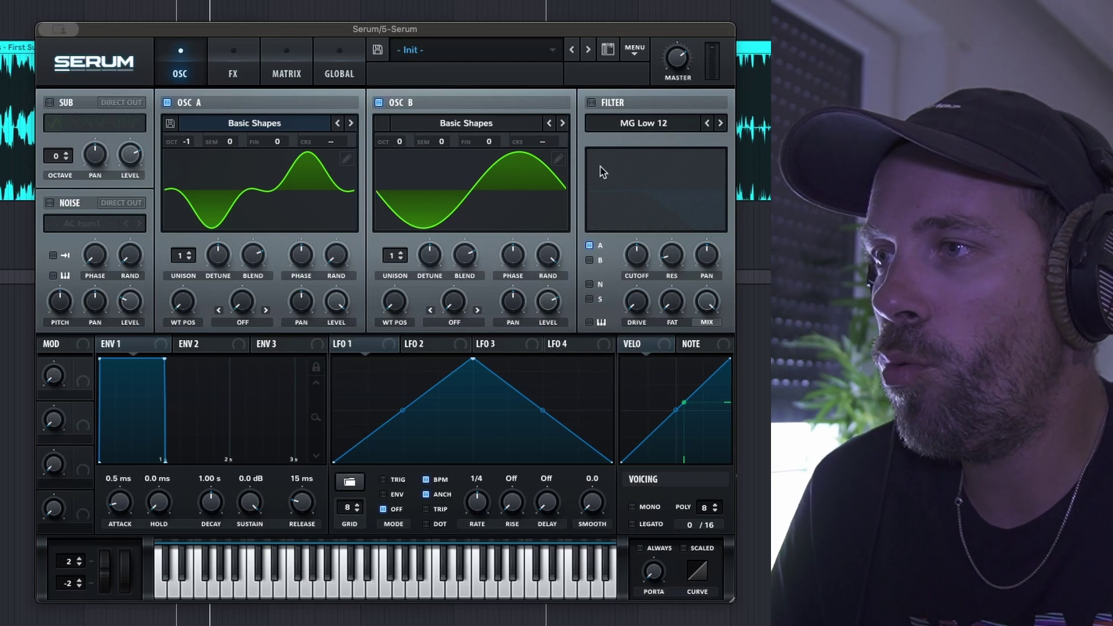
# - Edit oscillator B's first frame to remove the fundamental and use a strong second harmonic with a weaker fourth harmonic
pyautogui.click(558, 159)
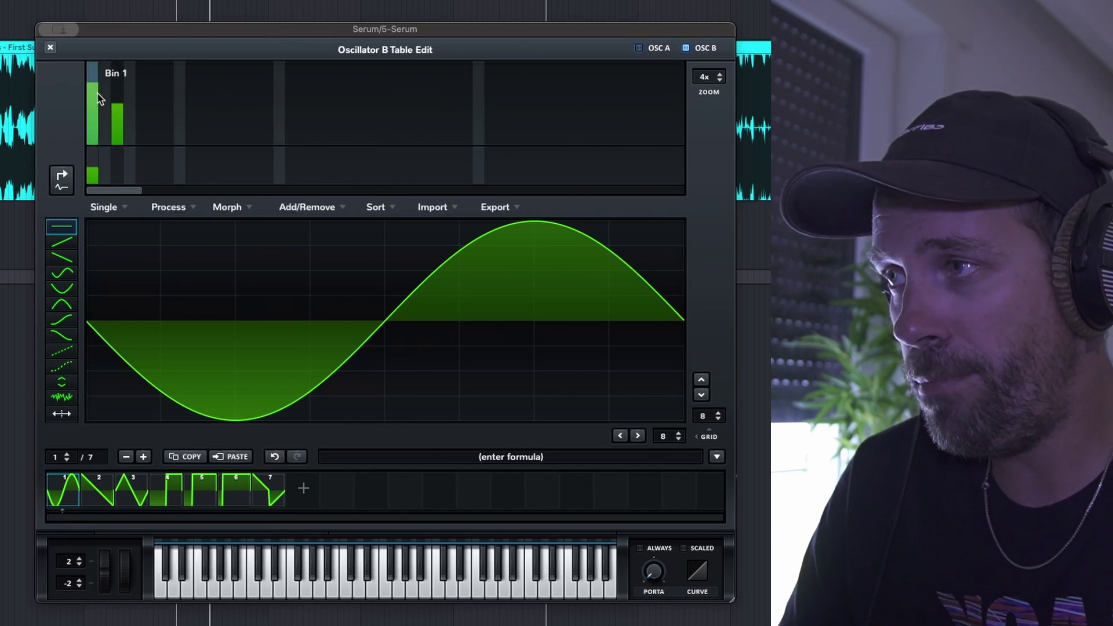
pyautogui.moveTo(93, 127)
pyautogui.mouseDown()
pyautogui.moveTo(95, 149)
pyautogui.moveTo(116, 150)
pyautogui.moveTo(104, 112)
pyautogui.moveTo(131, 108)
pyautogui.moveTo(110, 109)
pyautogui.mouseUp()
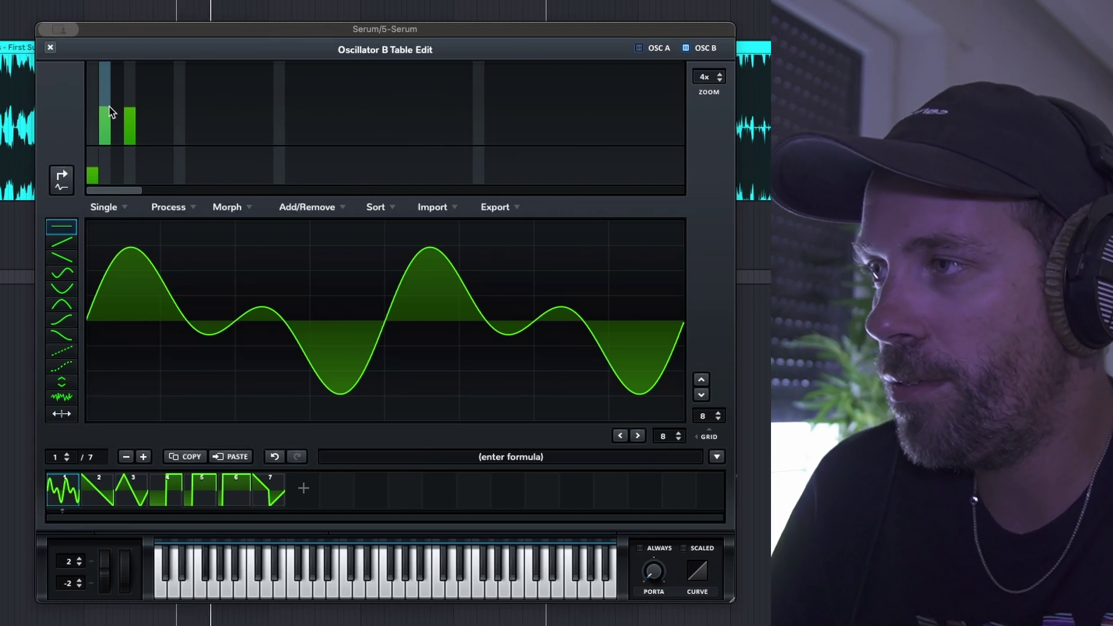
pyautogui.moveTo(106, 110)
pyautogui.mouseDown()
pyautogui.moveTo(106, 95)
pyautogui.moveTo(131, 127)
pyautogui.moveTo(110, 116)
pyautogui.moveTo(107, 99)
pyautogui.moveTo(131, 120)
pyautogui.mouseUp()
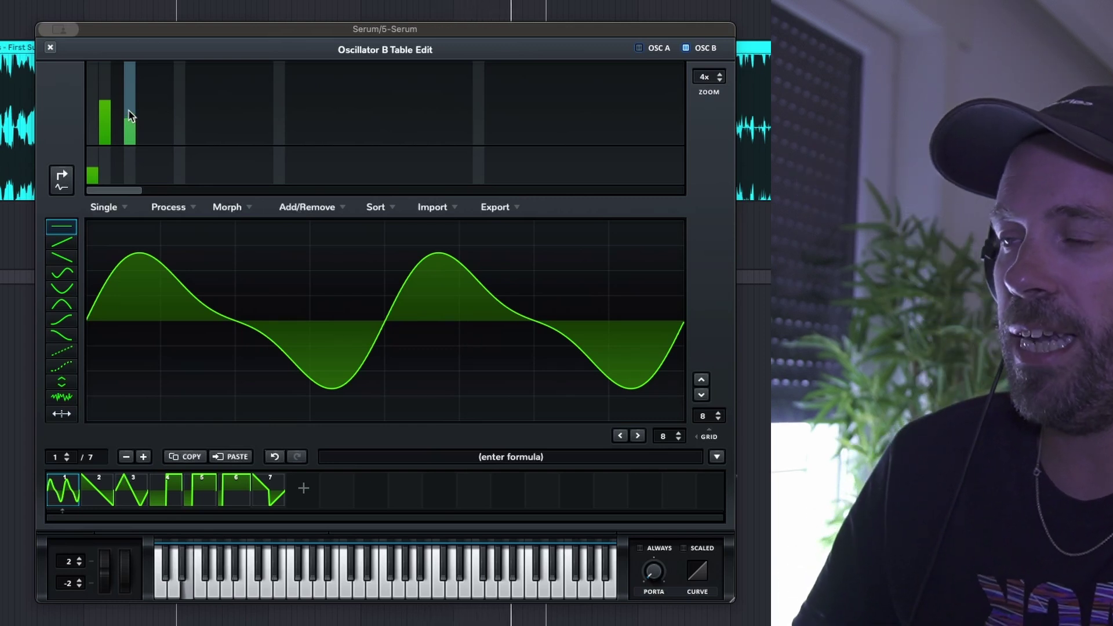
pyautogui.moveTo(110, 106); pyautogui.dragTo(133, 121)
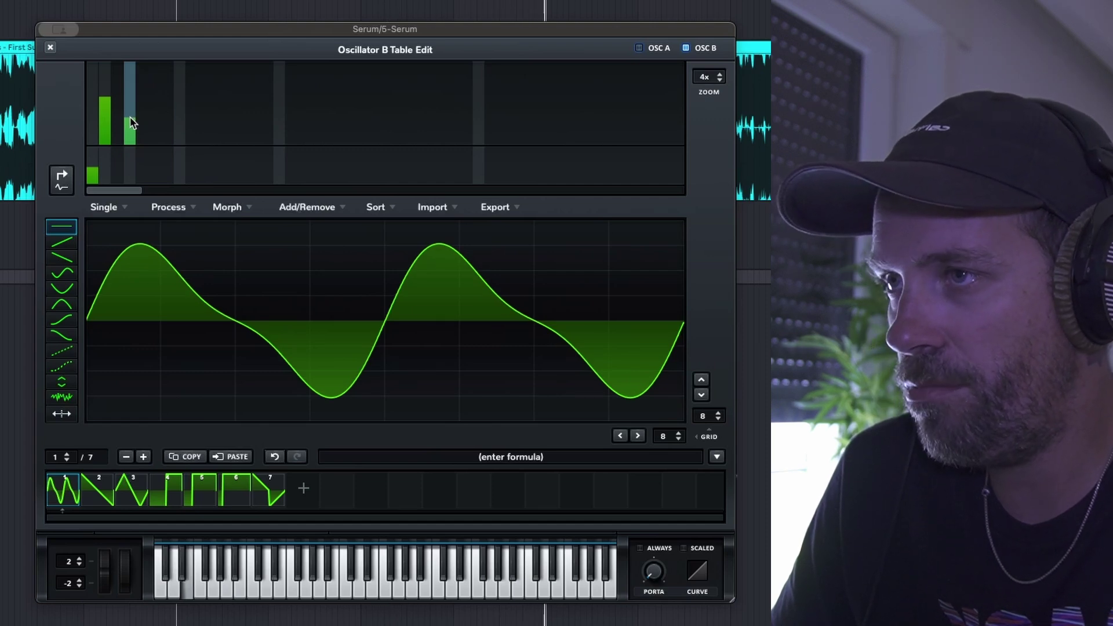
pyautogui.click(51, 48)
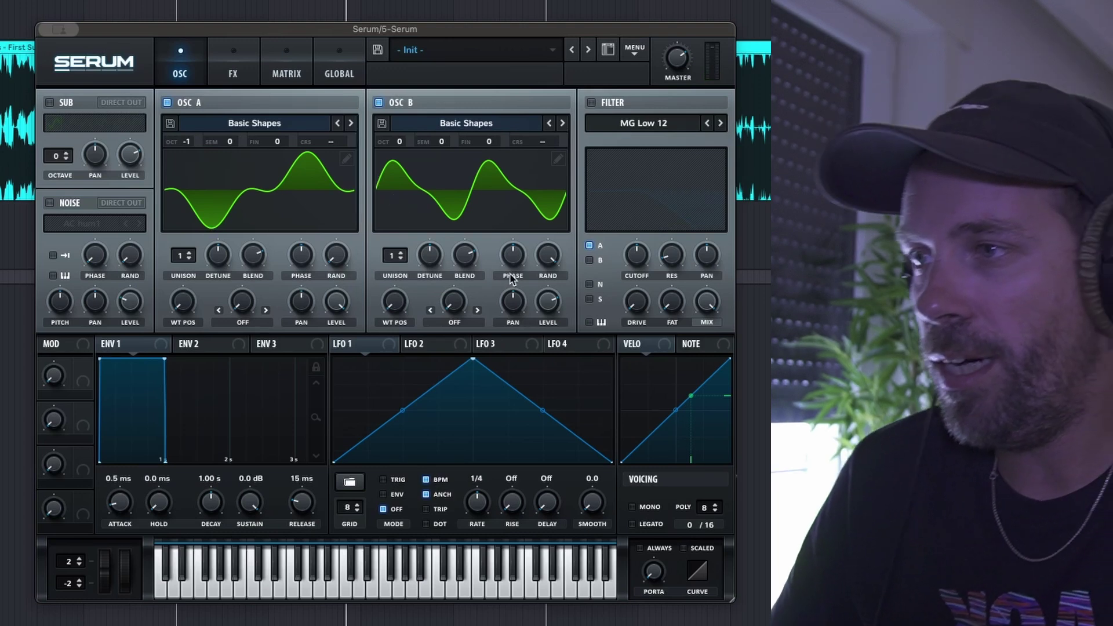
# - Reset oscillator B's phase to its default and transpose the oscillator up 7 semitones
pyautogui.moveTo(512, 279); pyautogui.dragTo(512, 273)
pyautogui.doubleClick(513, 255)
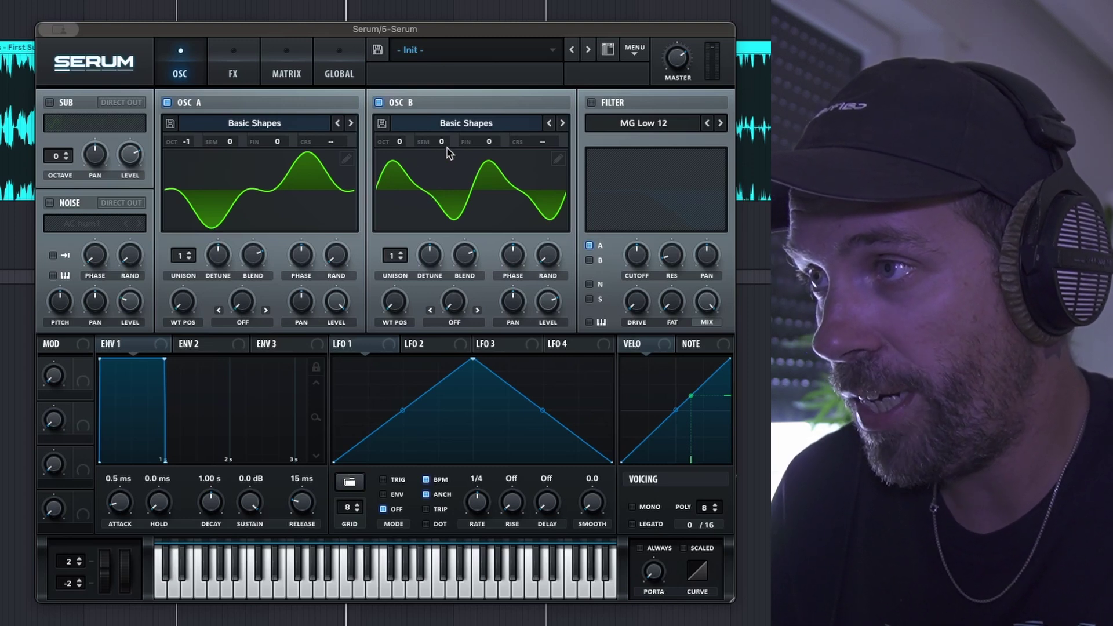
pyautogui.moveTo(444, 141); pyautogui.dragTo(449, 89)
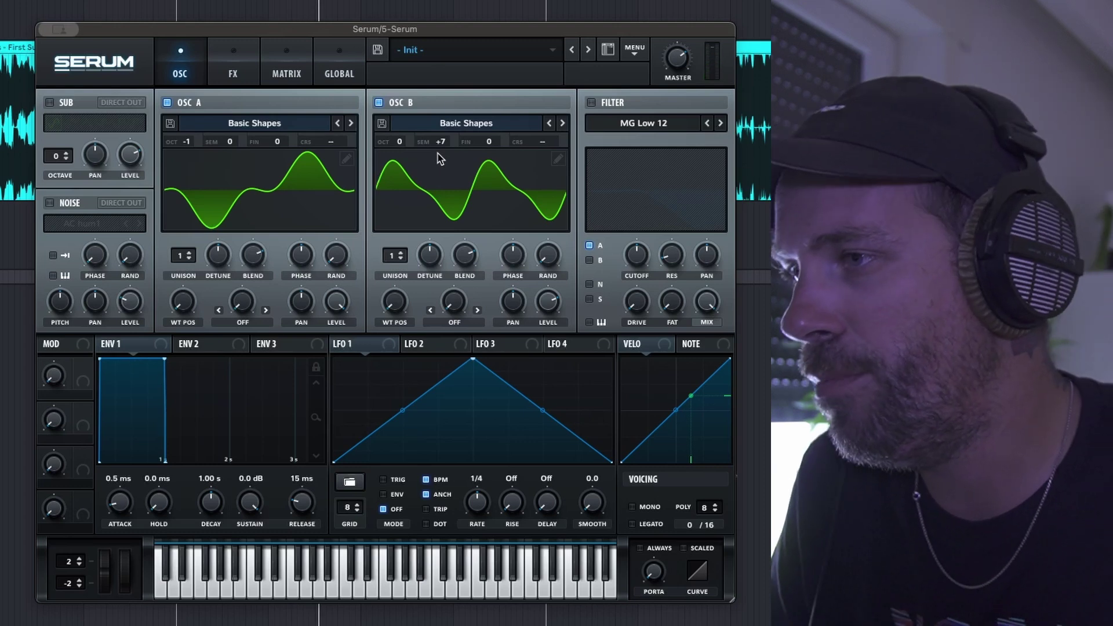
# - Set LFO 1 to Trig mode and assign it to oscillator B's level
pyautogui.click(383, 480)
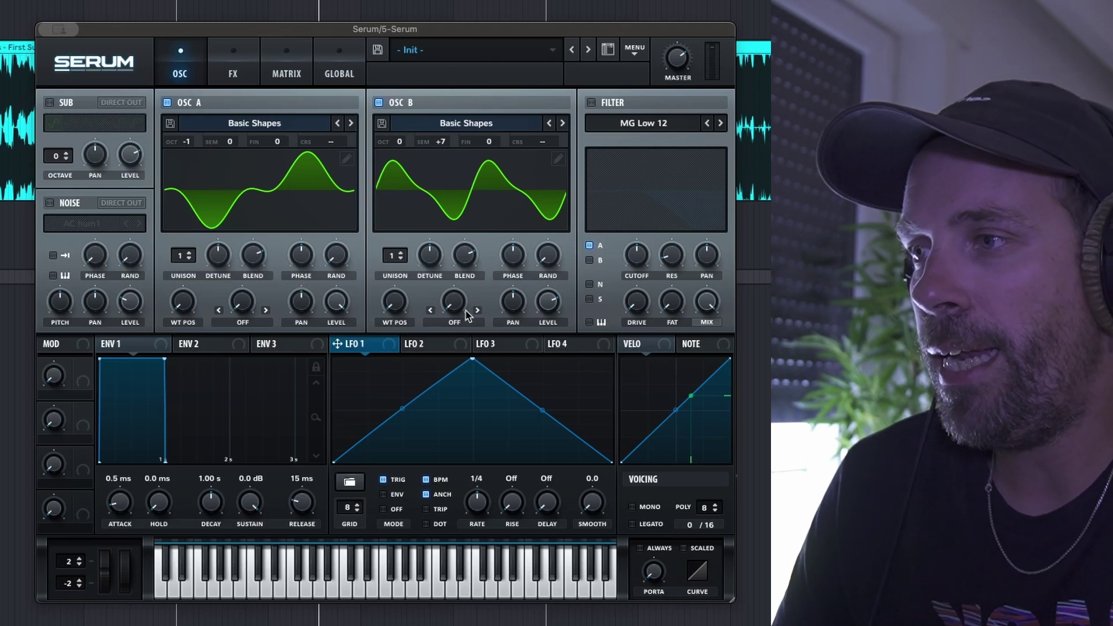
pyautogui.moveTo(337, 344); pyautogui.dragTo(548, 301)
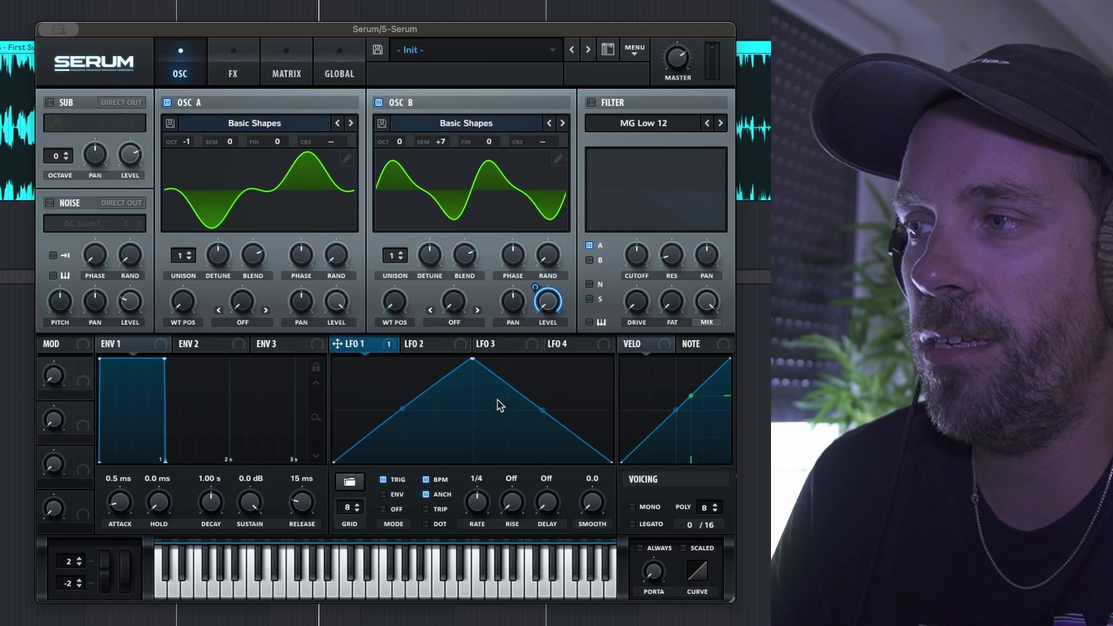
# - Reshape LFO 1 into a quick rise with a long outward-curved decay, and set its rate to dotted 1/8
pyautogui.moveTo(472, 359); pyautogui.dragTo(375, 380)
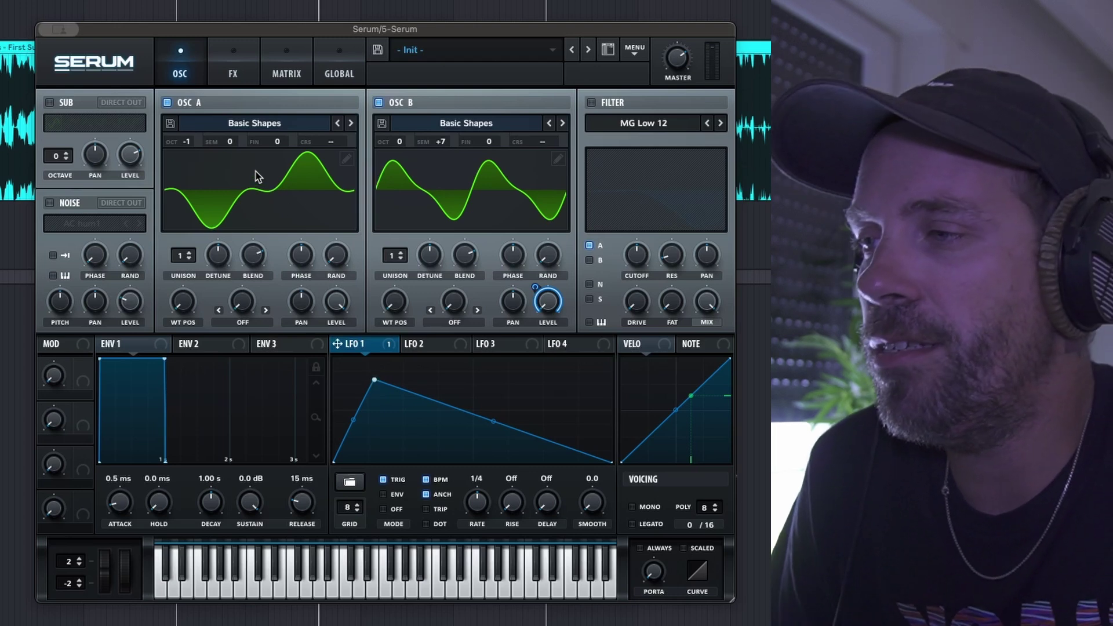
pyautogui.press('space')
pyautogui.moveTo(375, 380); pyautogui.dragTo(385, 385)
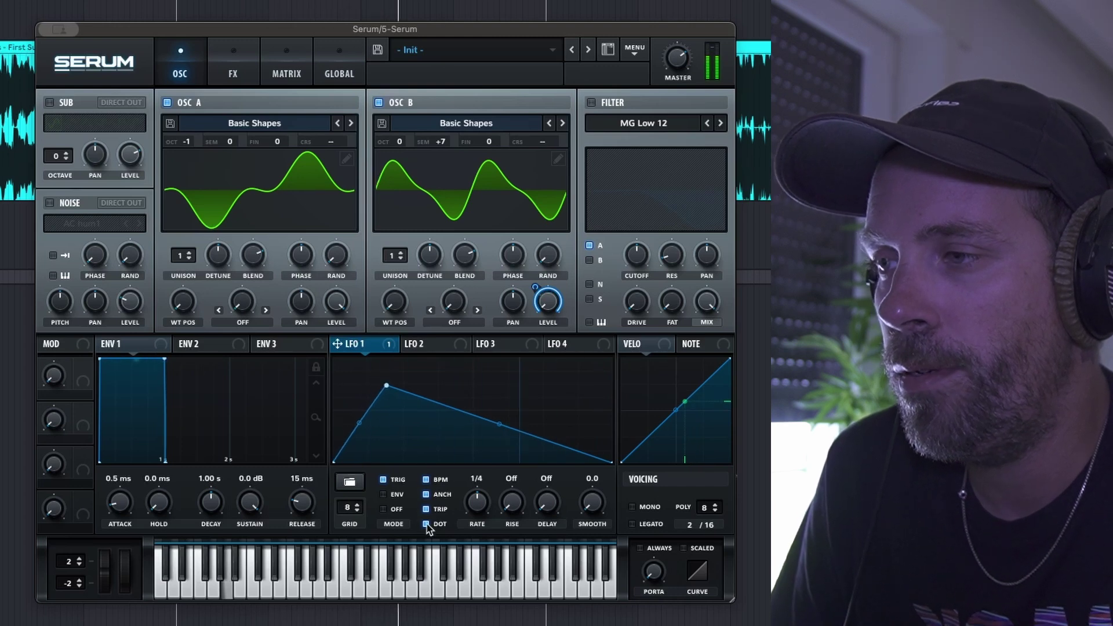
pyautogui.moveTo(474, 509)
pyautogui.mouseDown()
pyautogui.moveTo(471, 488)
pyautogui.moveTo(473, 501)
pyautogui.mouseUp()
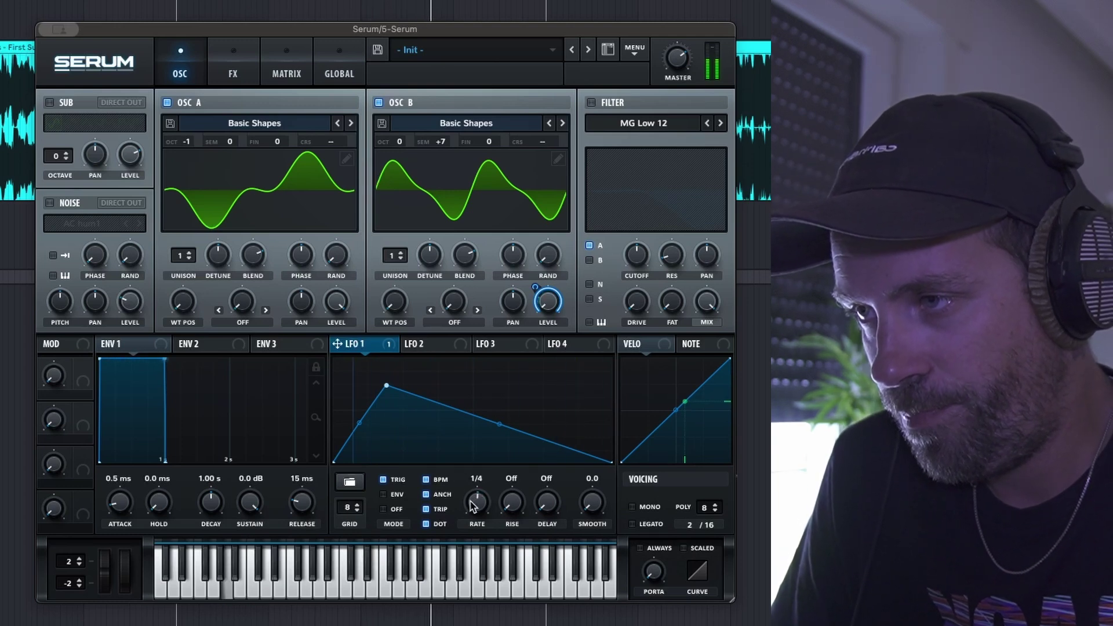
pyautogui.moveTo(389, 395); pyautogui.dragTo(369, 376)
pyautogui.moveTo(491, 421); pyautogui.dragTo(497, 430)
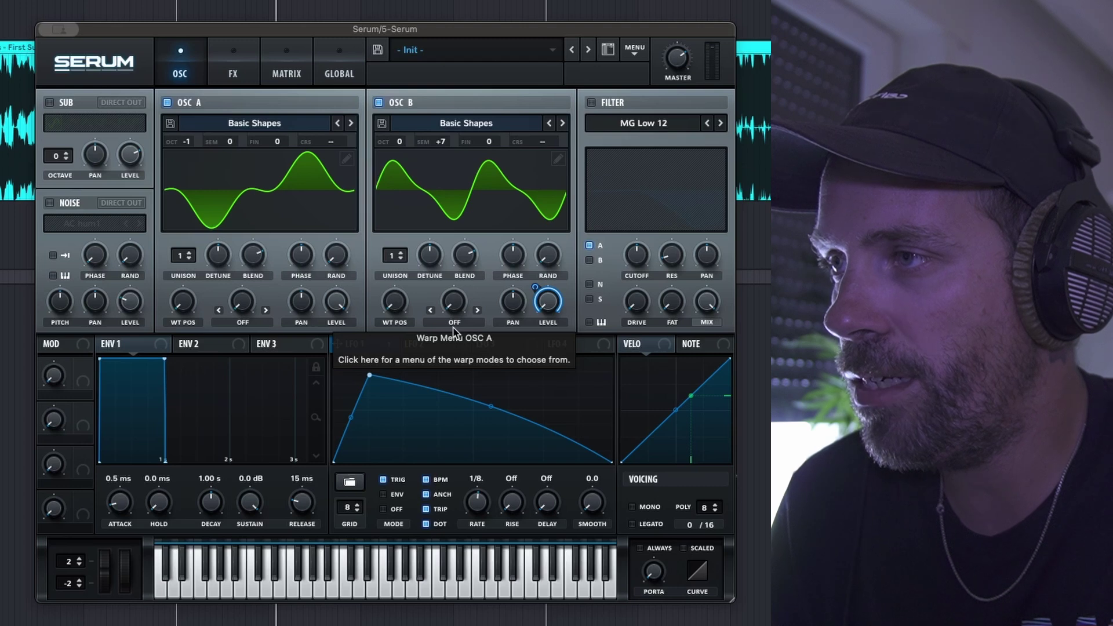
# - Set oscillator B's warp mode to Bend +/- and adjust the warp amount to squeeze the middle of the waveform
pyautogui.click(454, 332)
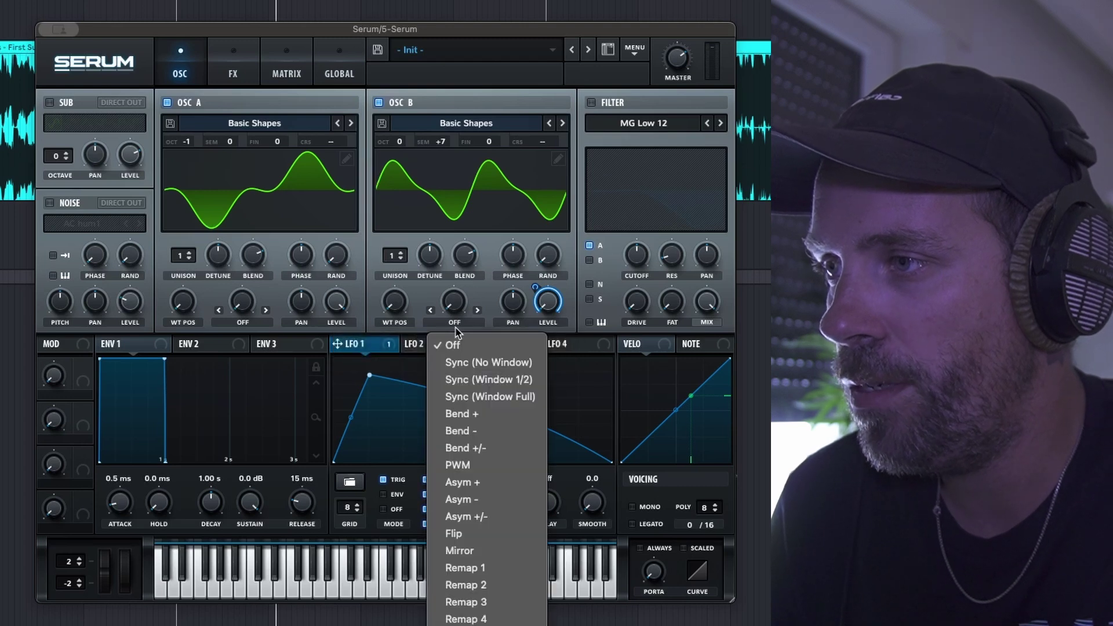
pyautogui.click(476, 450)
pyautogui.moveTo(450, 312); pyautogui.dragTo(445, 263)
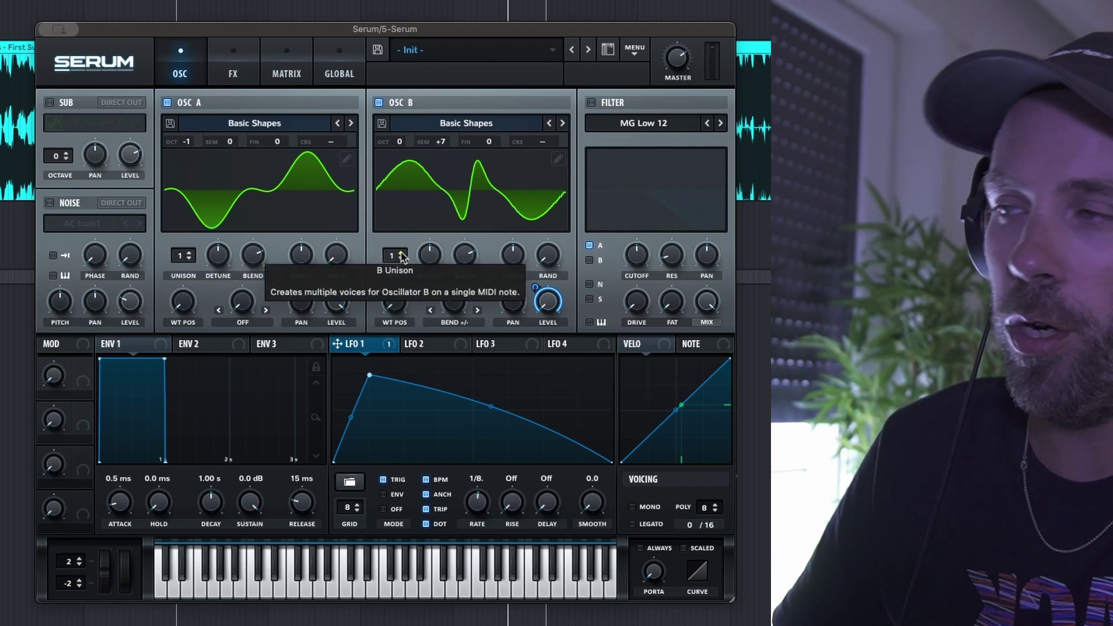
# - Give oscillator B 2 unison voices and reduce its detune and random phase amounts
pyautogui.click(400, 253)
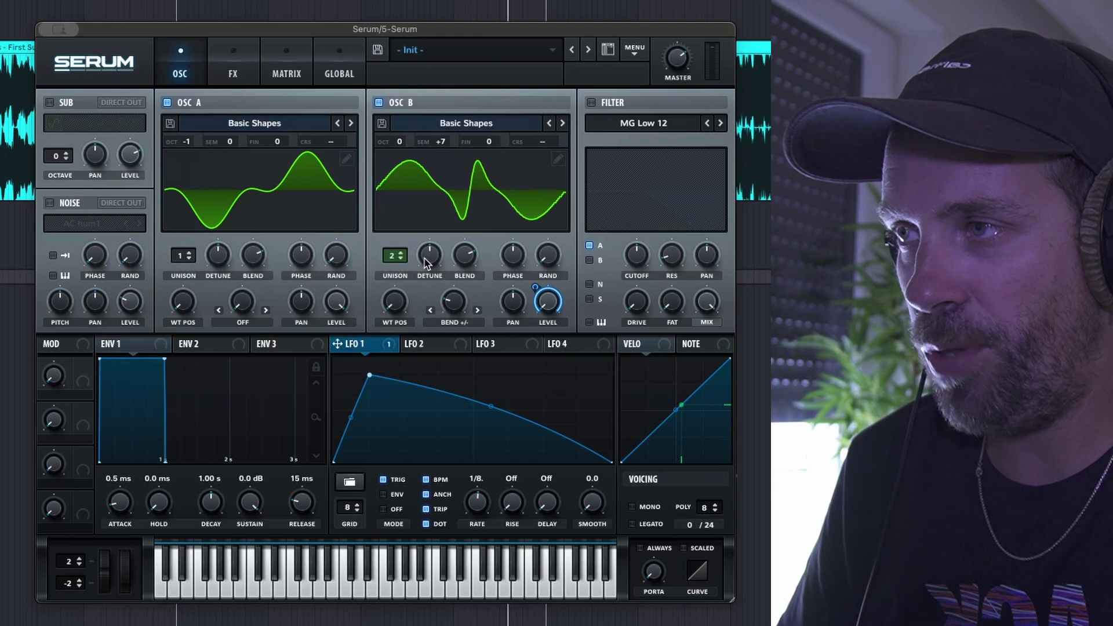
pyautogui.moveTo(426, 262); pyautogui.dragTo(431, 302)
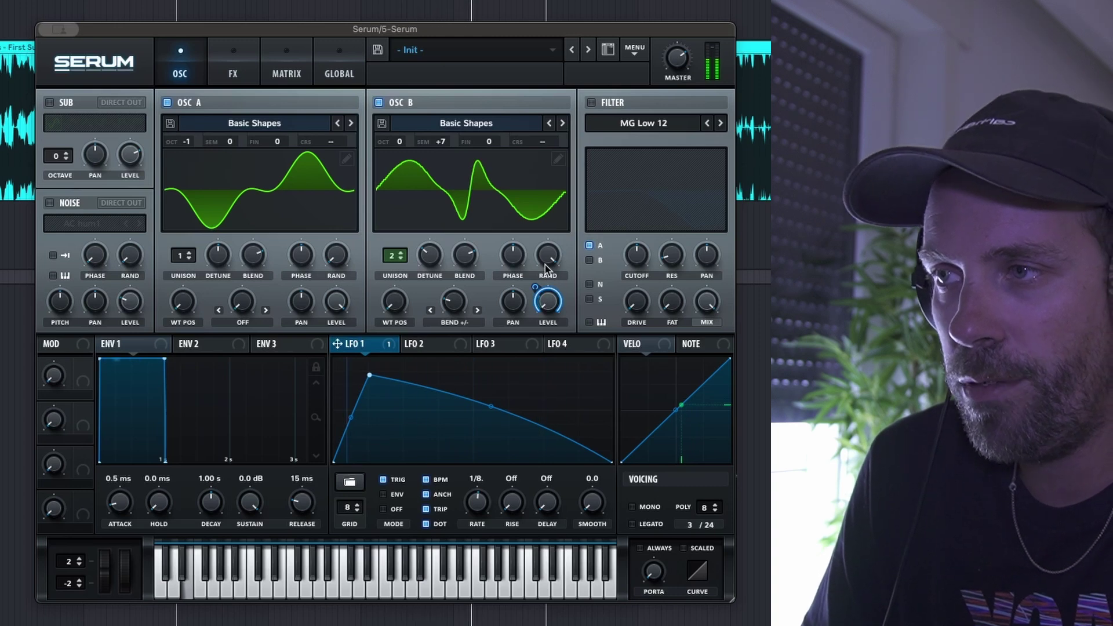
pyautogui.moveTo(547, 270); pyautogui.dragTo(551, 300)
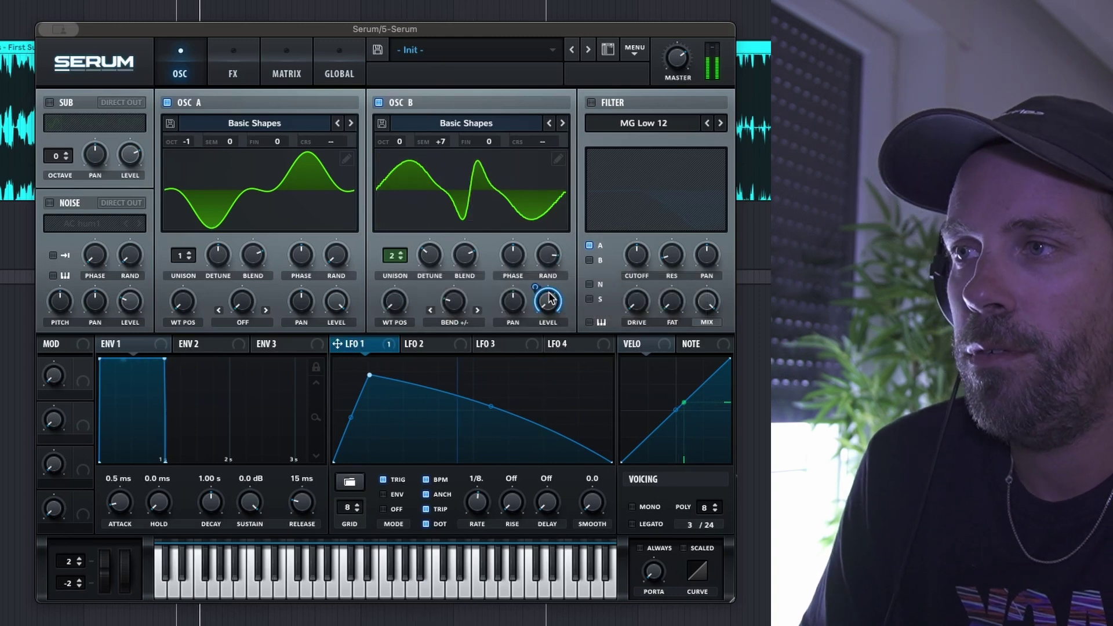
# - Enable the filter as MG Low 6 and modulate its cutoff with LFO 1 at an amount of 64
pyautogui.click(610, 105)
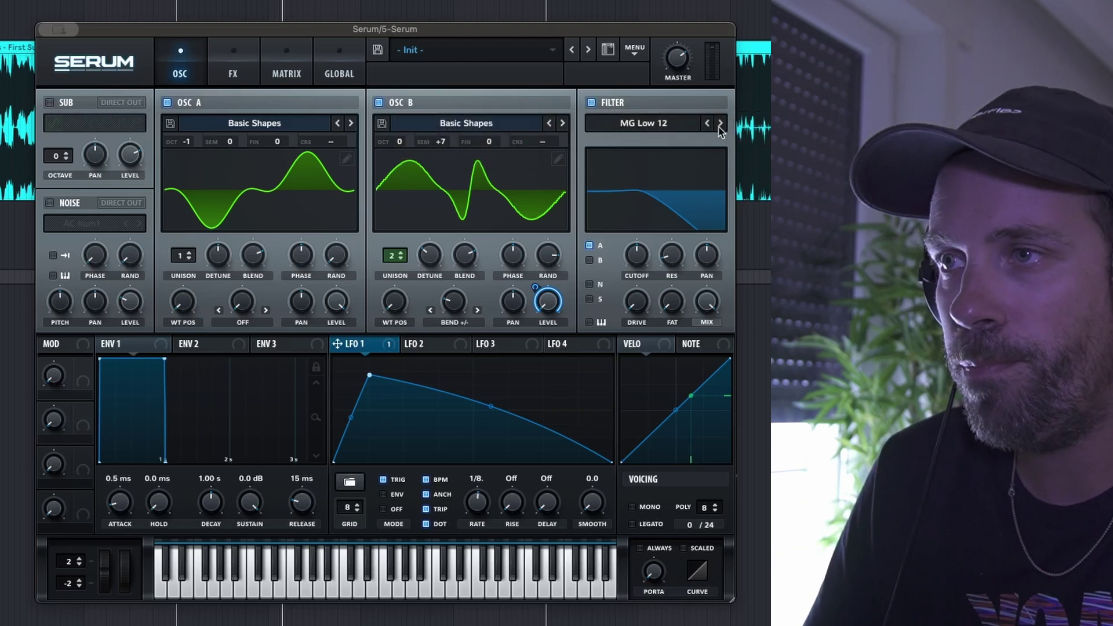
pyautogui.click(712, 124)
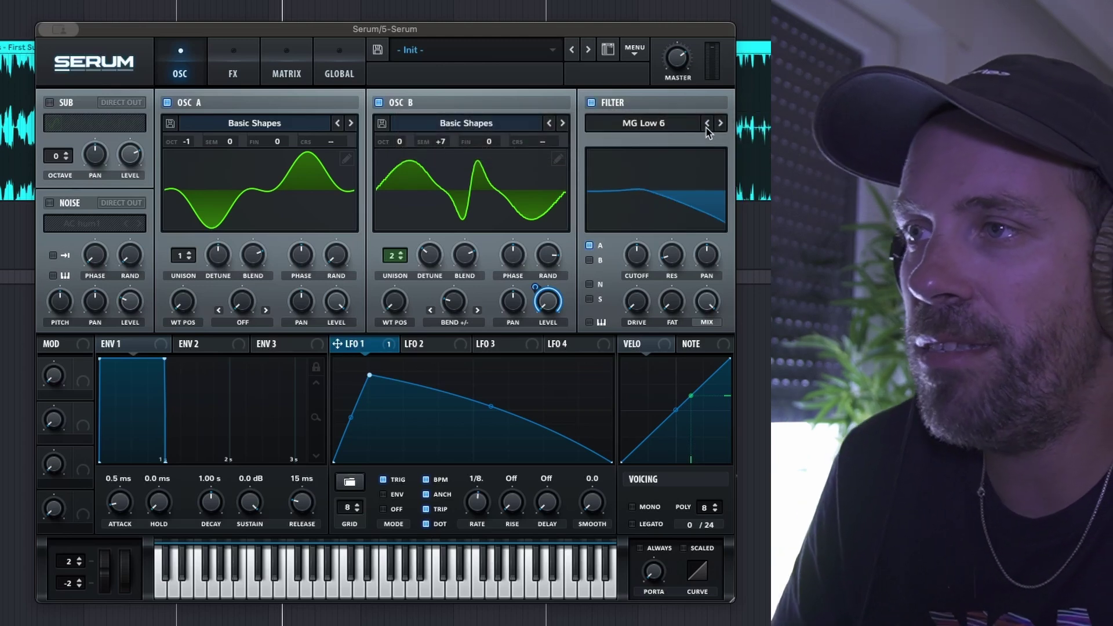
pyautogui.moveTo(381, 347)
pyautogui.mouseDown()
pyautogui.moveTo(670, 256)
pyautogui.moveTo(640, 259)
pyautogui.moveTo(631, 243)
pyautogui.mouseUp()
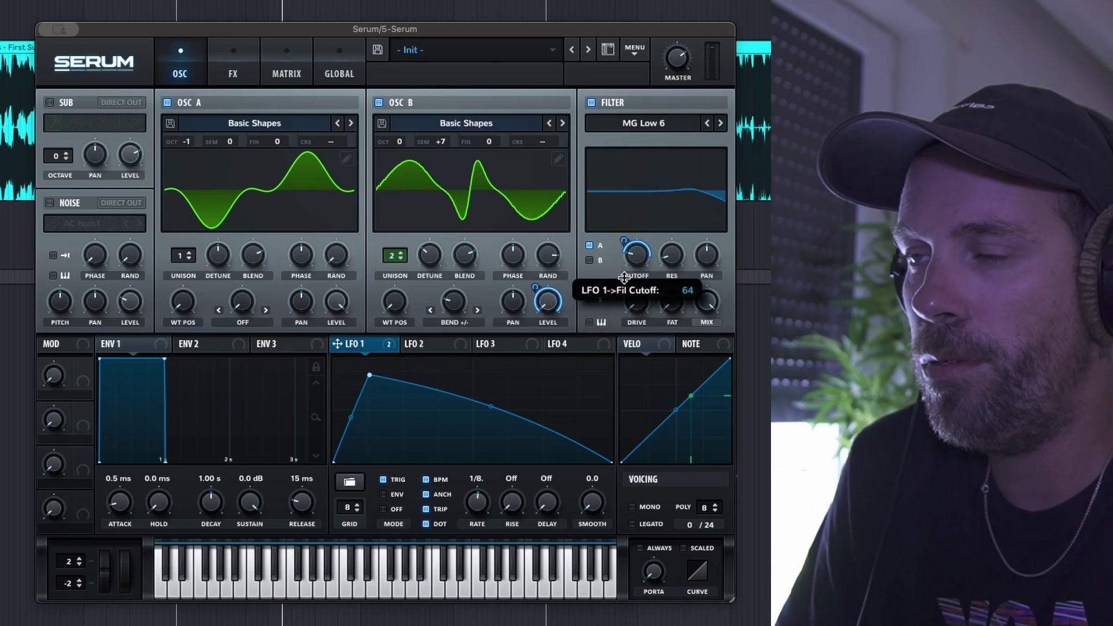
# - Route oscillator B through the filter too, and fine-tune the LFO 1 modulation amount on the cutoff during playback
pyautogui.press('space')
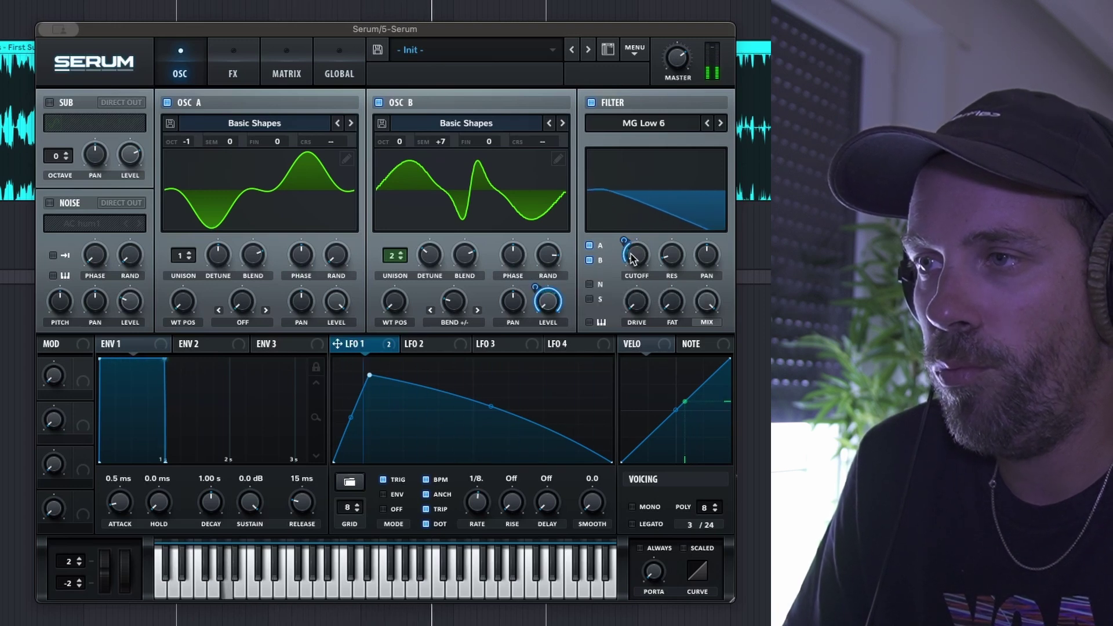
pyautogui.moveTo(625, 233)
pyautogui.moveTo(624, 231); pyautogui.dragTo(624, 229)
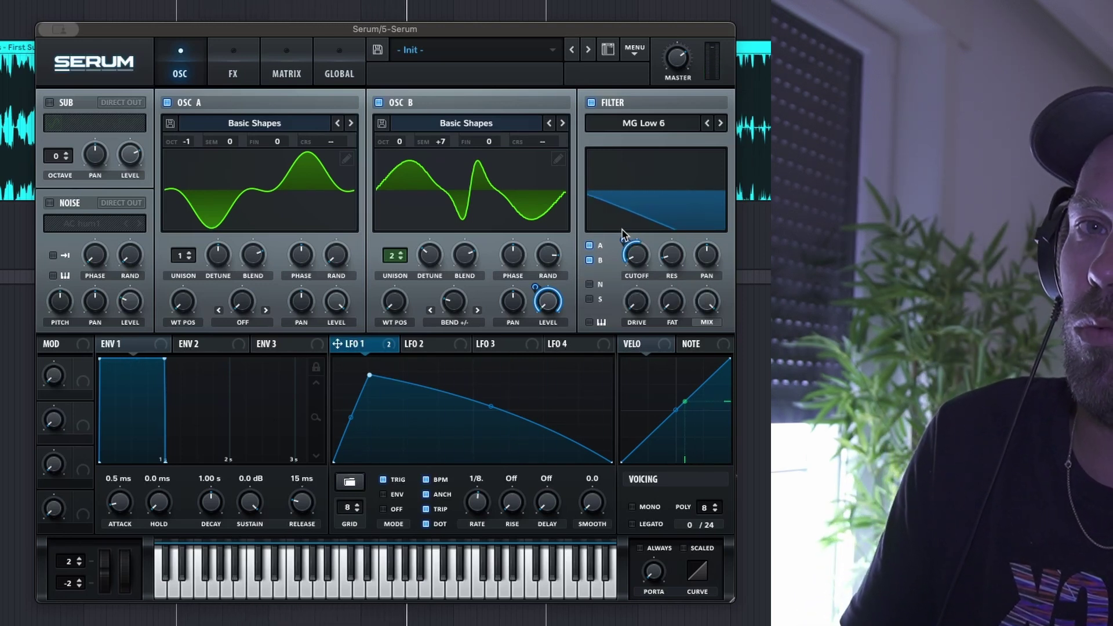
pyautogui.moveTo(622, 240)
pyautogui.mouseDown()
pyautogui.moveTo(624, 209)
pyautogui.moveTo(625, 240)
pyautogui.mouseUp()
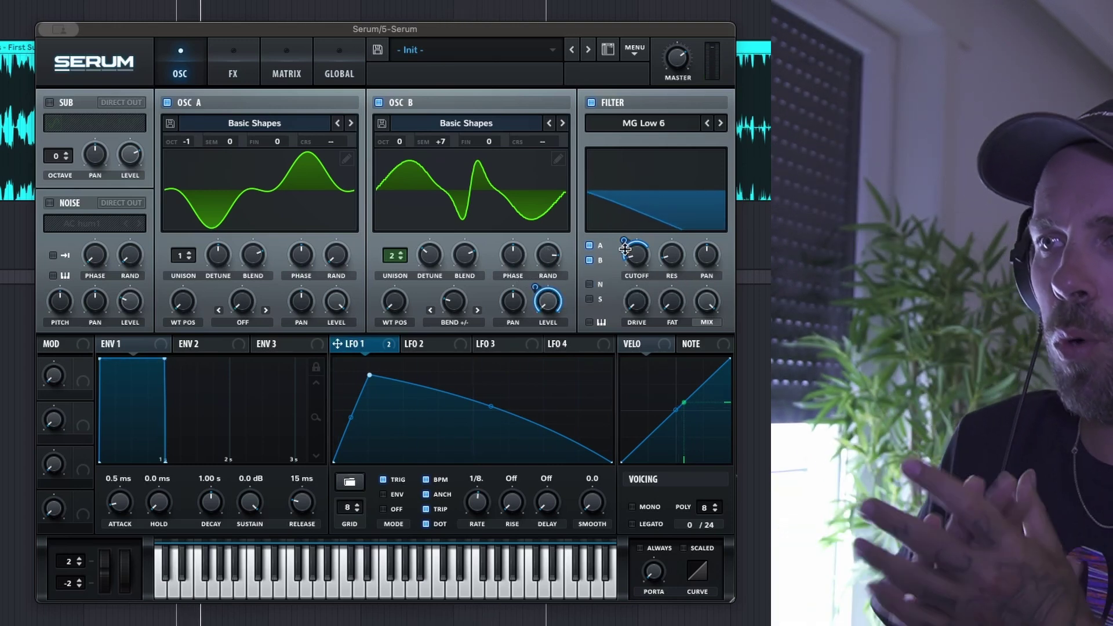
pyautogui.moveTo(625, 250)
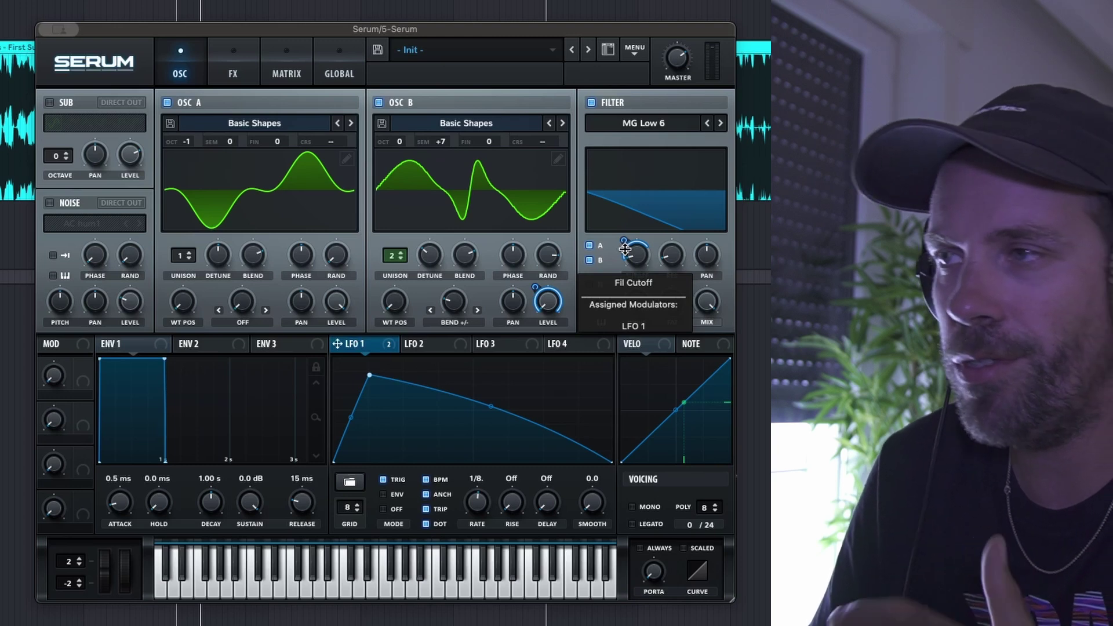
# - Enable the Distortion effect in Tube mode and raise its drive slightly
pyautogui.click(233, 65)
pyautogui.click(55, 128)
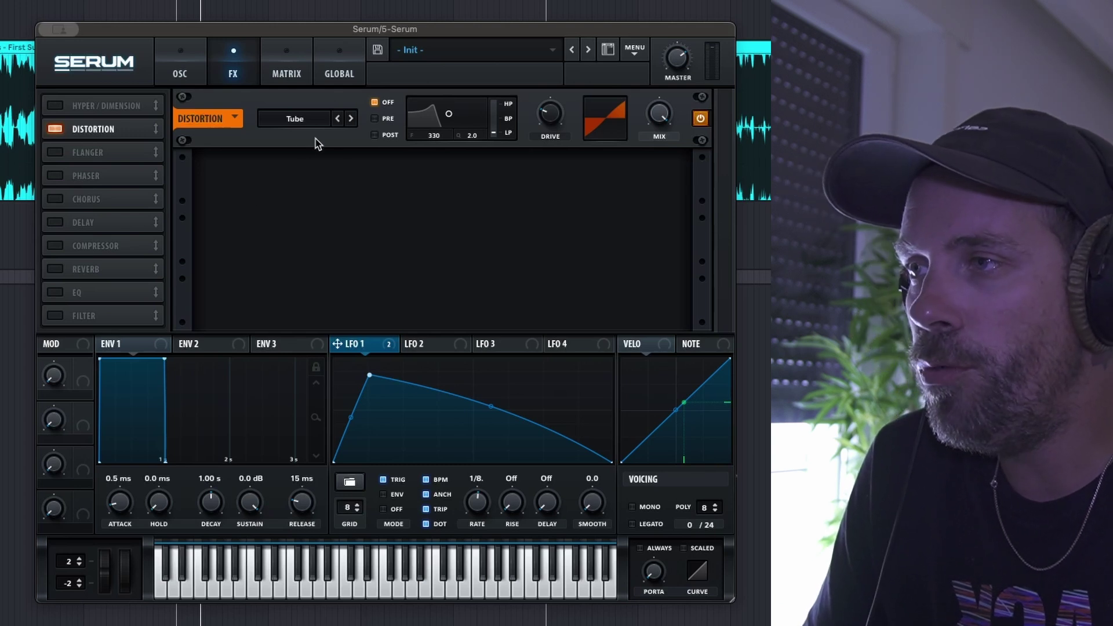
pyautogui.moveTo(548, 124); pyautogui.dragTo(531, 48)
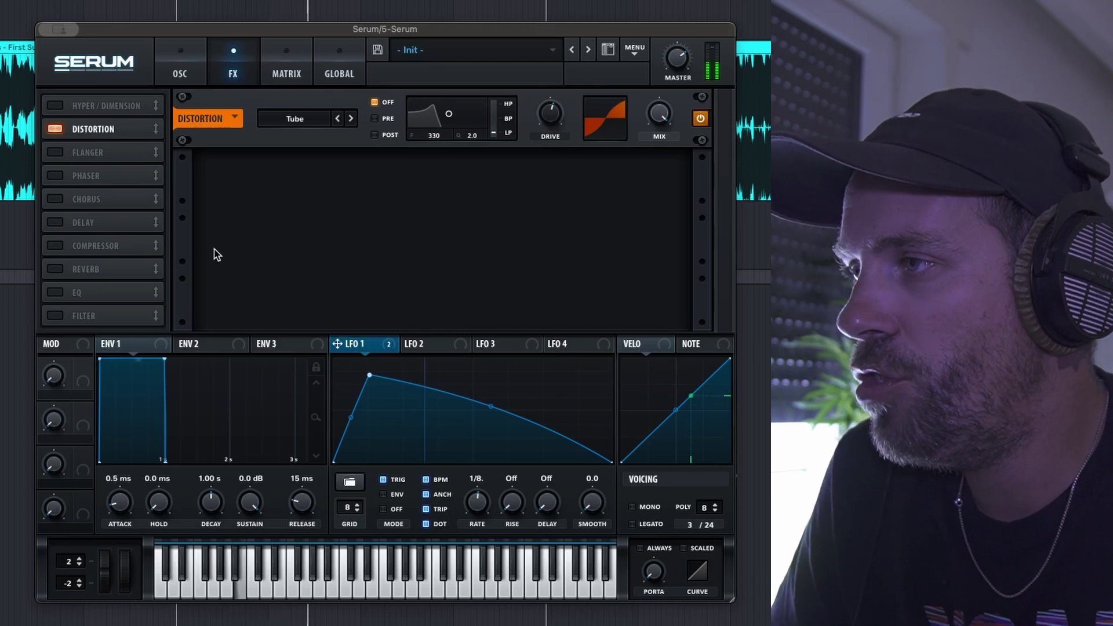
# - Enable the Chorus effect, lower its low-pass frequency and reduce its mix
pyautogui.click(57, 199)
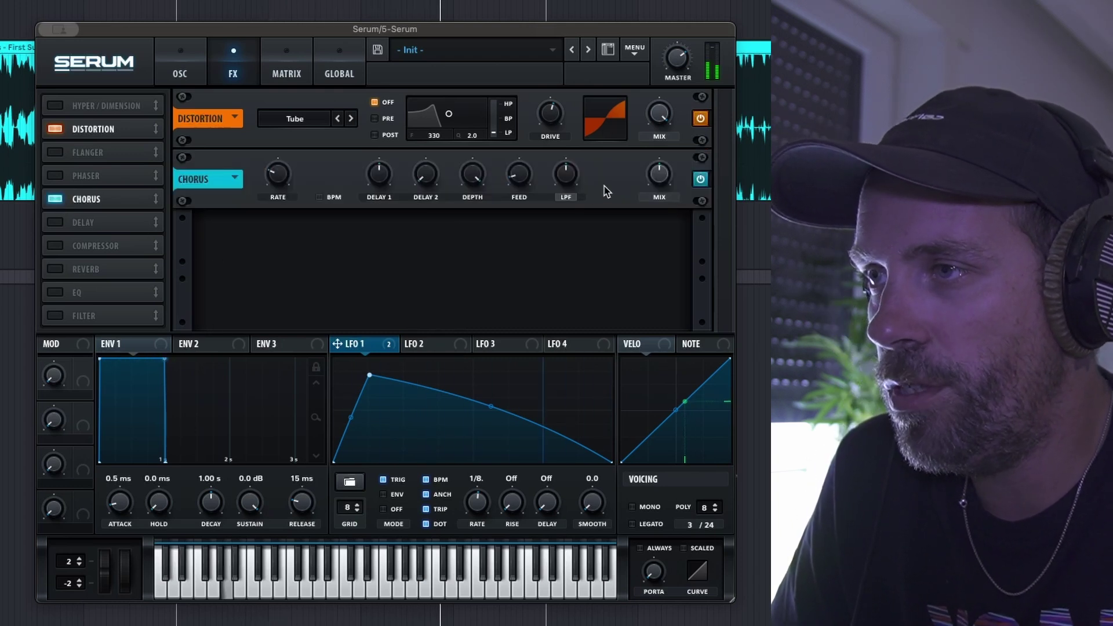
pyautogui.moveTo(568, 168)
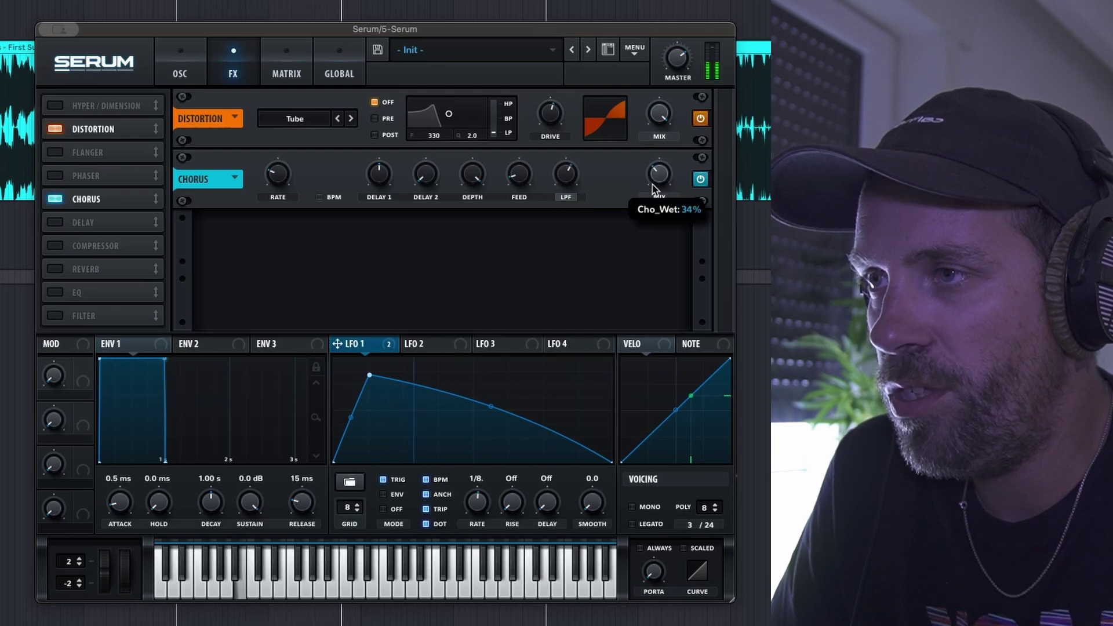
pyautogui.moveTo(566, 180); pyautogui.dragTo(567, 221)
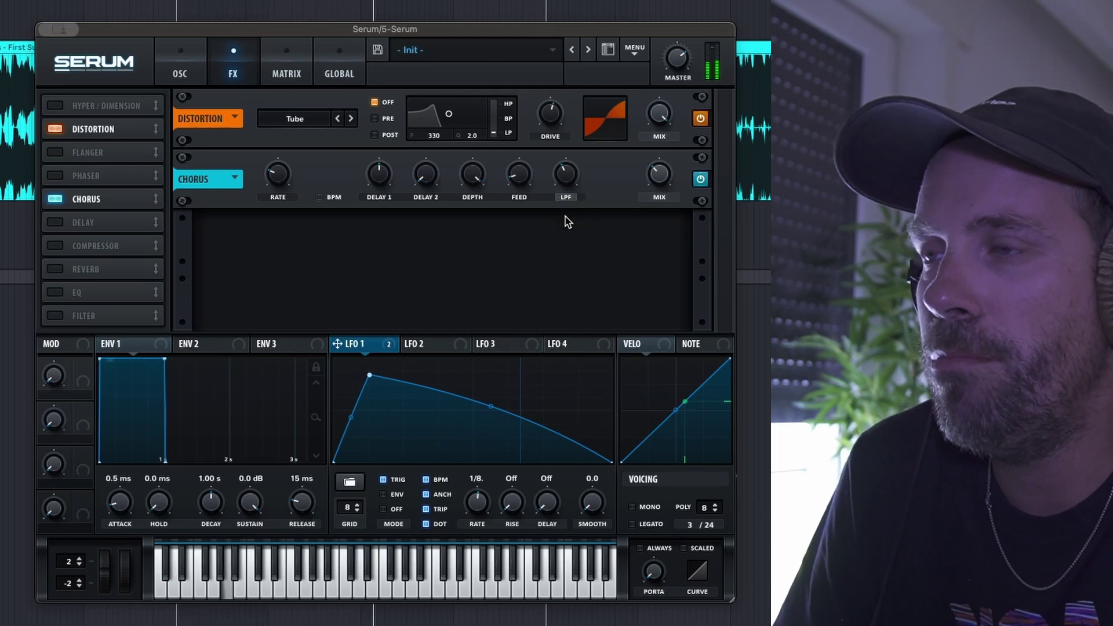
pyautogui.moveTo(559, 184)
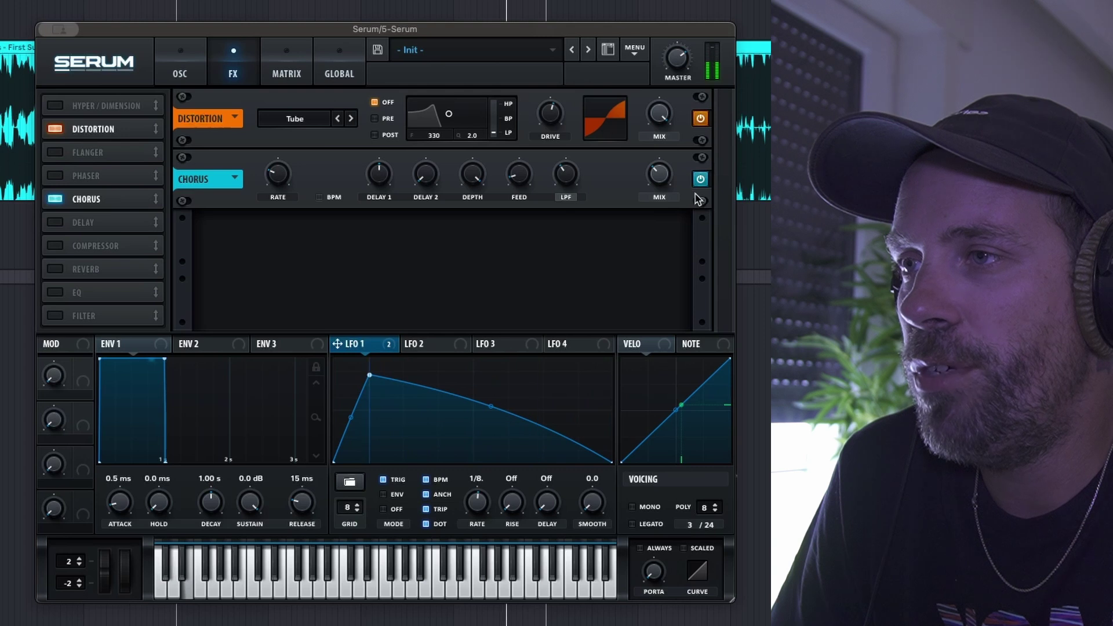
pyautogui.moveTo(671, 176)
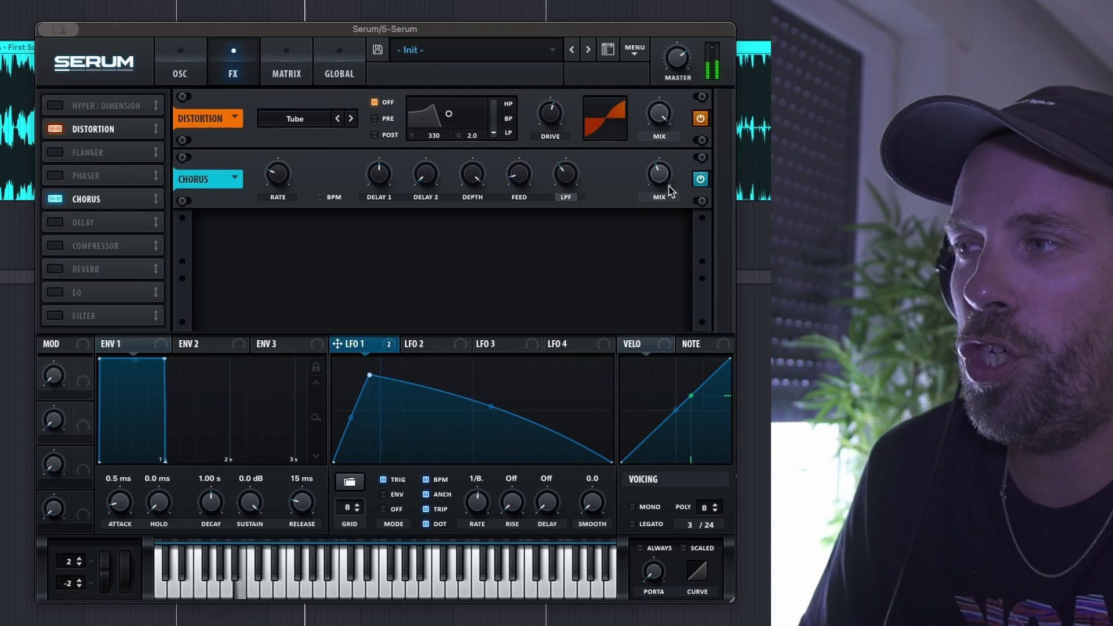
# - Enable the Compressor in multiband mode and adjust the level of its bands
pyautogui.click(57, 249)
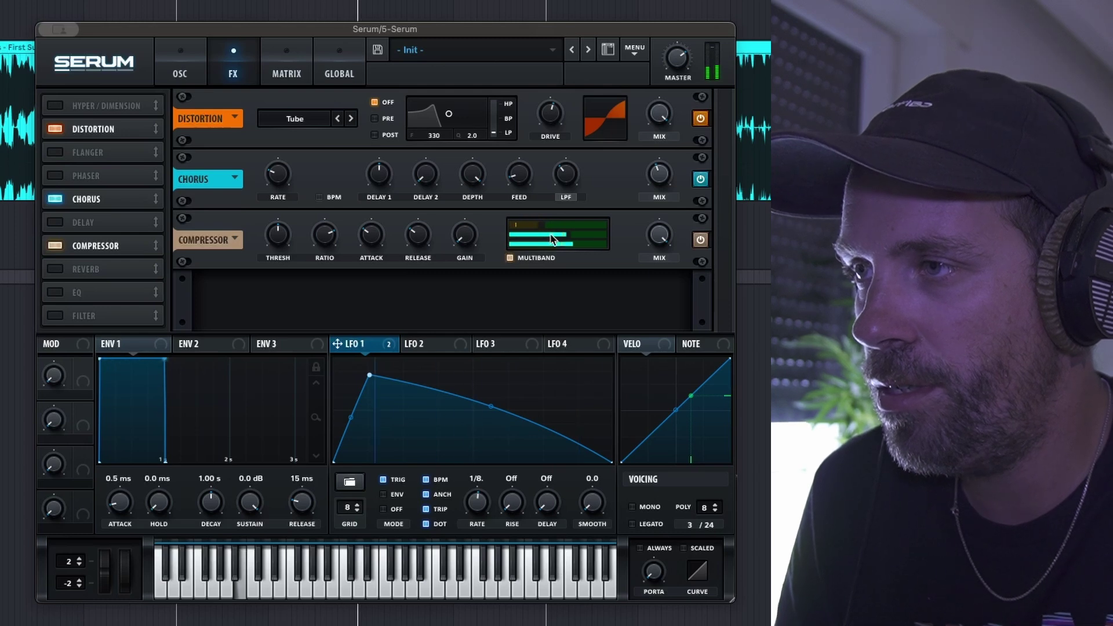
pyautogui.moveTo(551, 238); pyautogui.dragTo(578, 242)
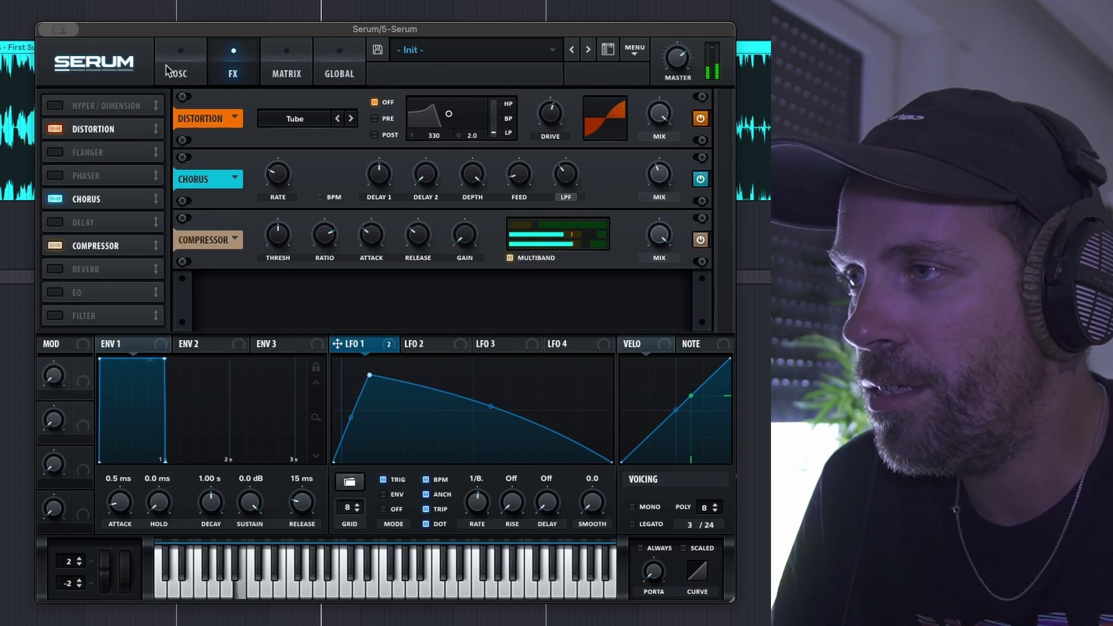
# - Readjust the oscillator filter's cutoff, add a little drive and fine-tune the resonance while listening
pyautogui.click(174, 72)
pyautogui.moveTo(649, 258)
pyautogui.mouseDown()
pyautogui.moveTo(653, 204)
pyautogui.moveTo(643, 256)
pyautogui.mouseUp()
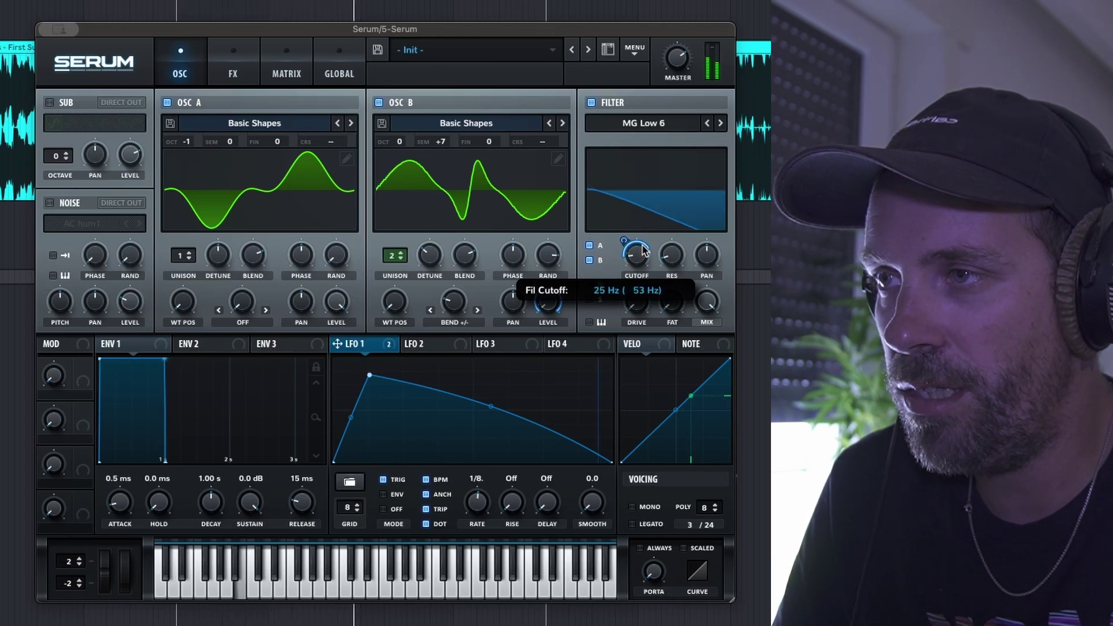
pyautogui.moveTo(640, 252); pyautogui.dragTo(642, 251)
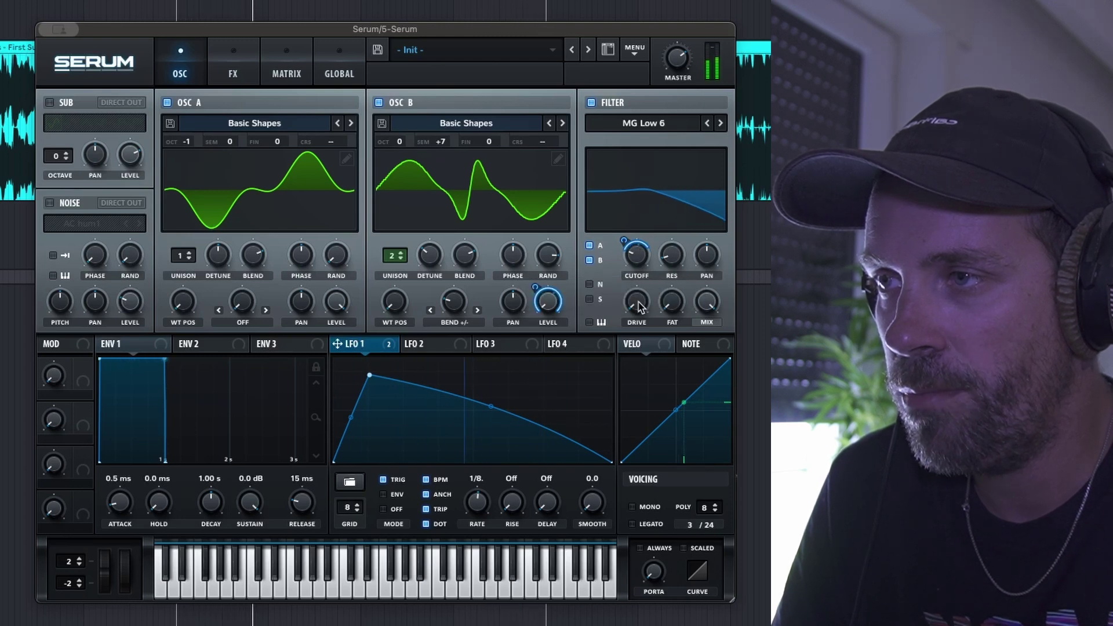
pyautogui.moveTo(643, 297); pyautogui.dragTo(674, 256)
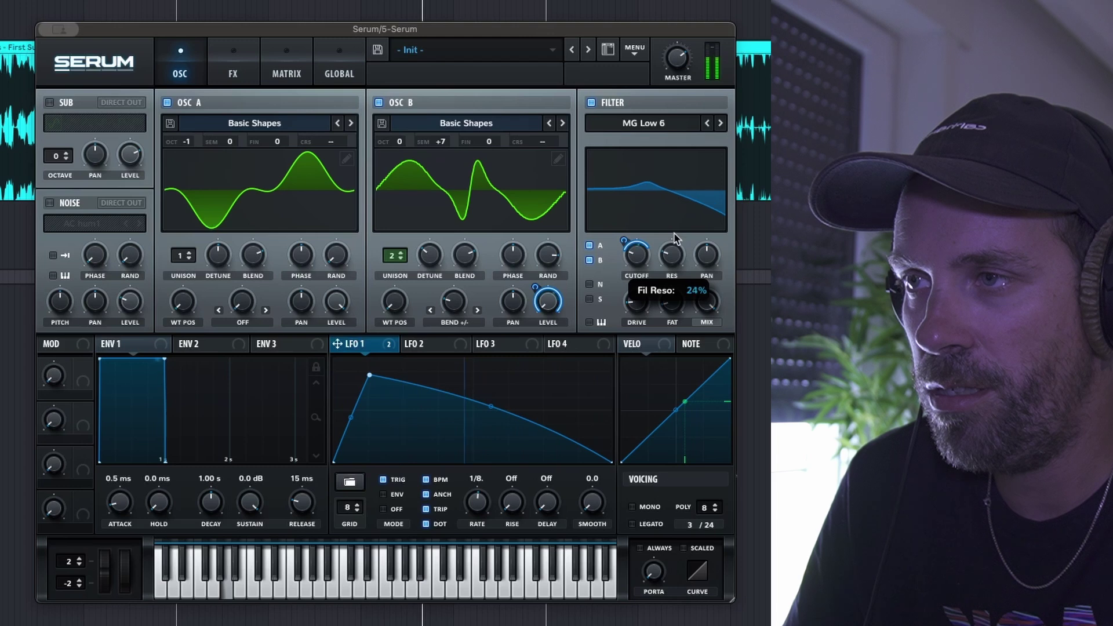
pyautogui.moveTo(676, 231); pyautogui.dragTo(679, 255)
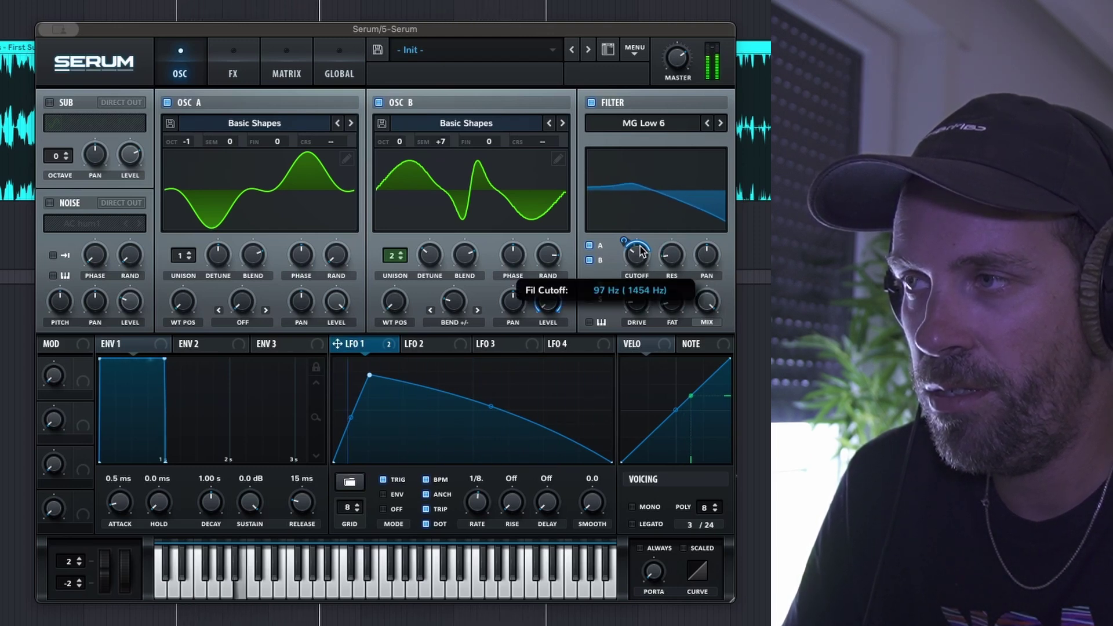
pyautogui.scroll(-2, 642, 250)
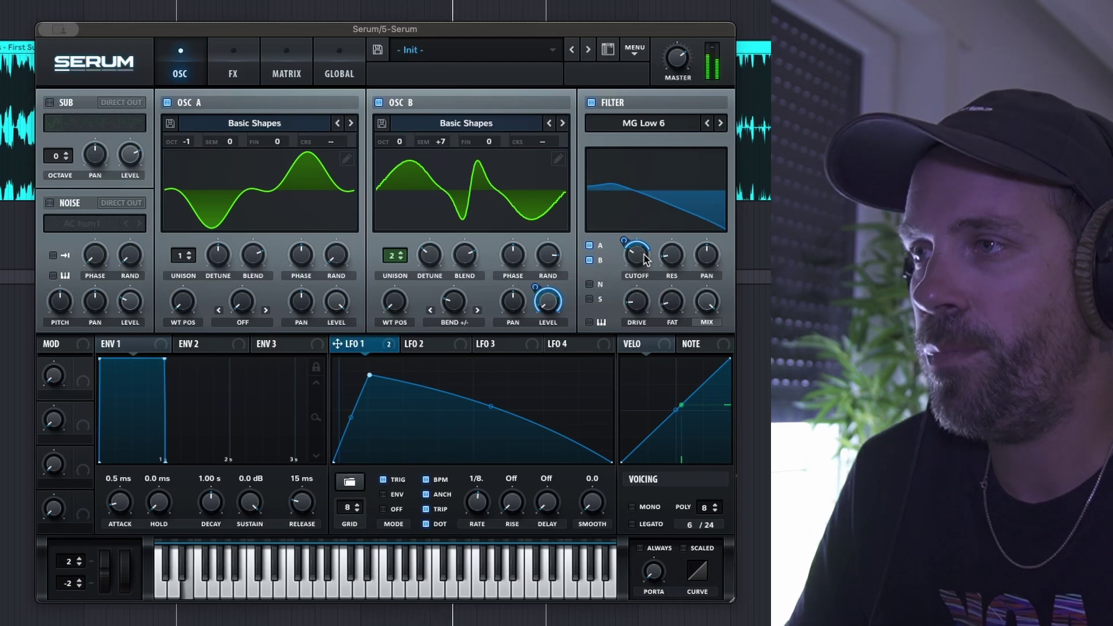
# - Switch from Serum to iZotope Trash 2, set stage 1 to the Delicate Harmonics saturation type and play the bass
pyautogui.click(235, 63)
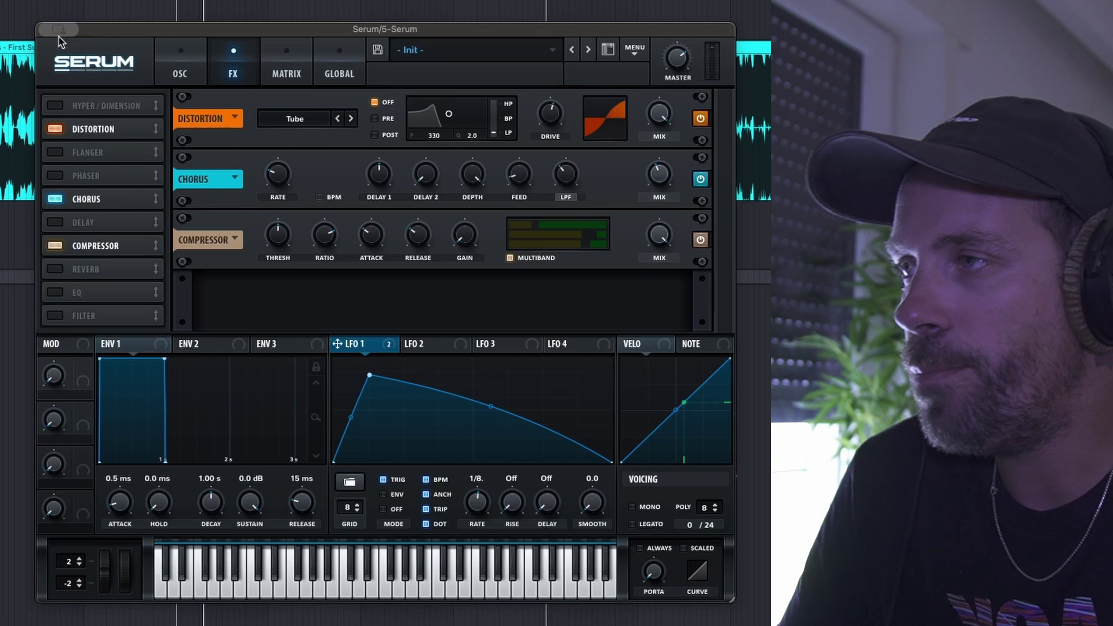
pyautogui.click(59, 31)
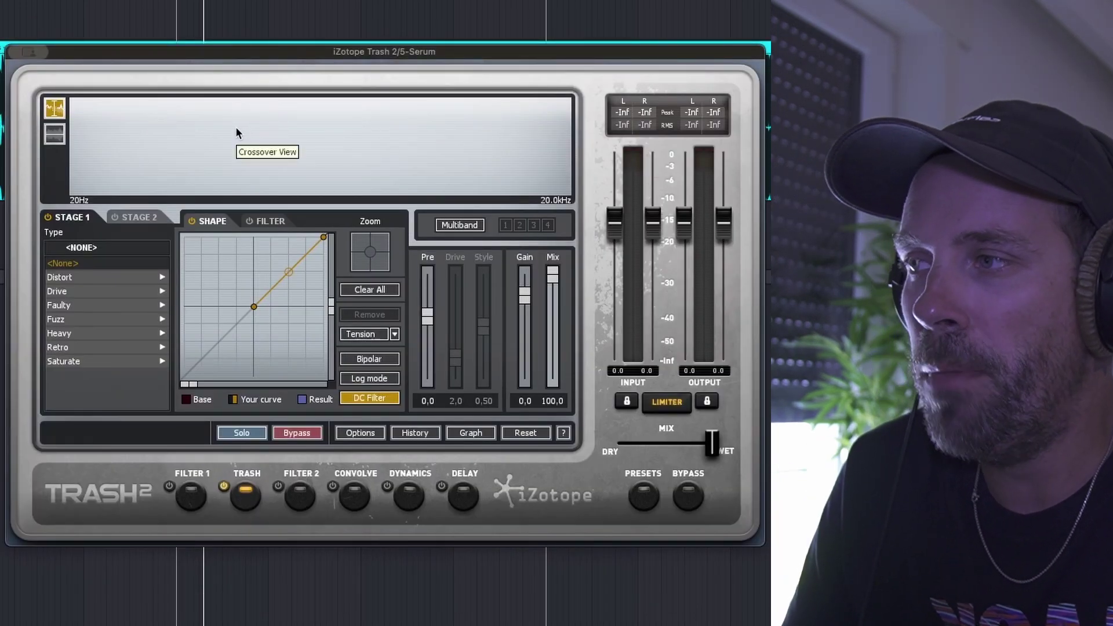
pyautogui.click(93, 364)
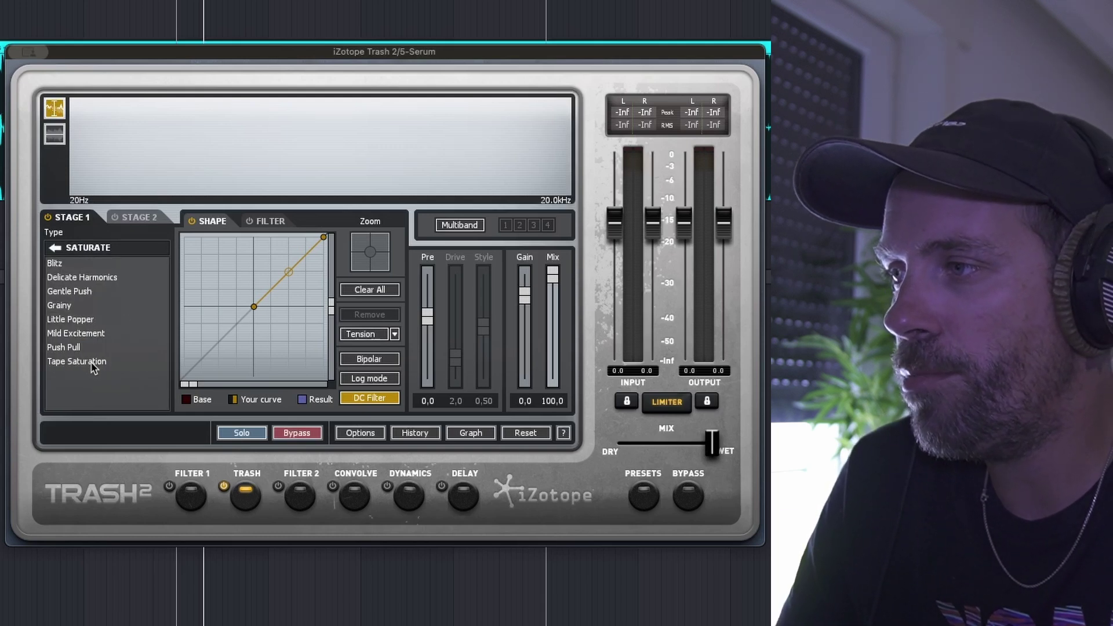
pyautogui.click(88, 279)
pyautogui.press('space')
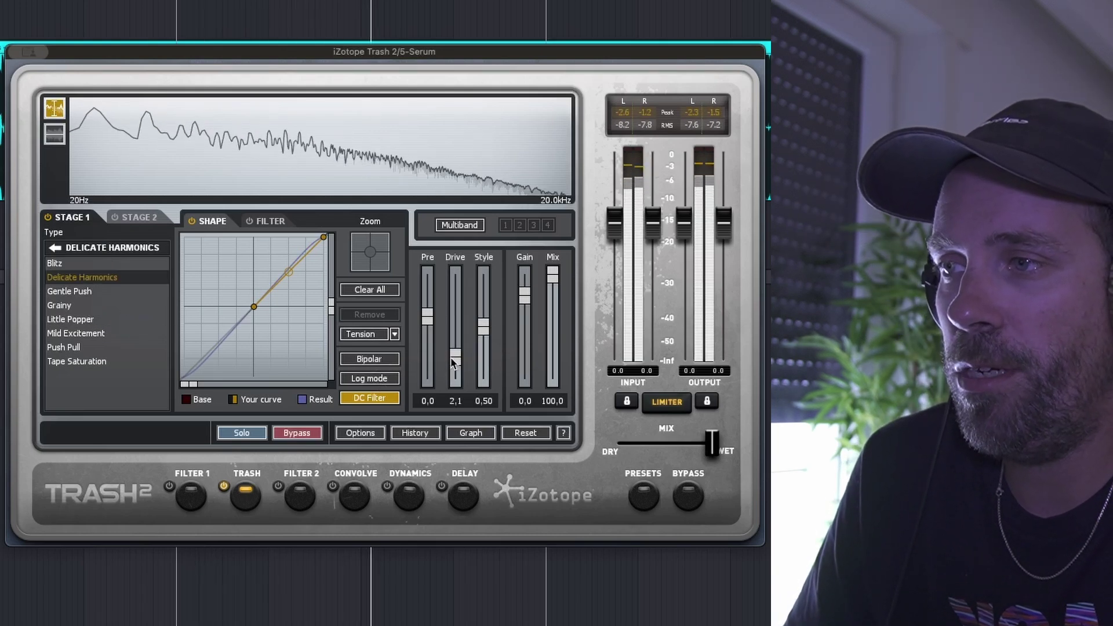
# - Raise the stage 1 drive to 4.0 and bend the upper half of the waveshaping curve upward
pyautogui.moveTo(451, 351); pyautogui.dragTo(451, 337)
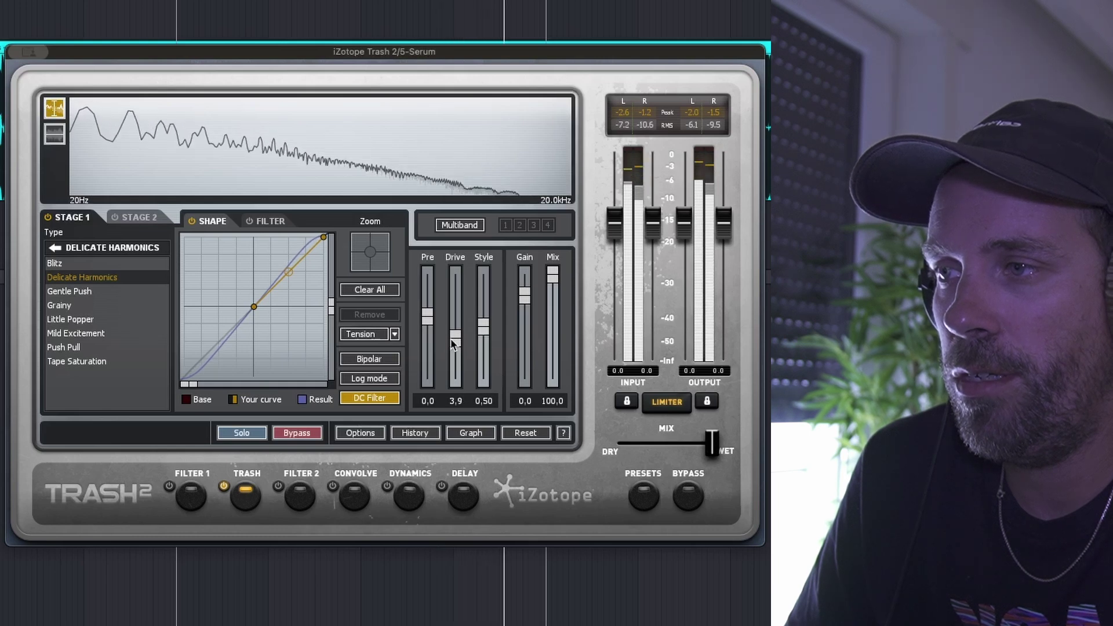
pyautogui.moveTo(290, 269); pyautogui.dragTo(288, 256)
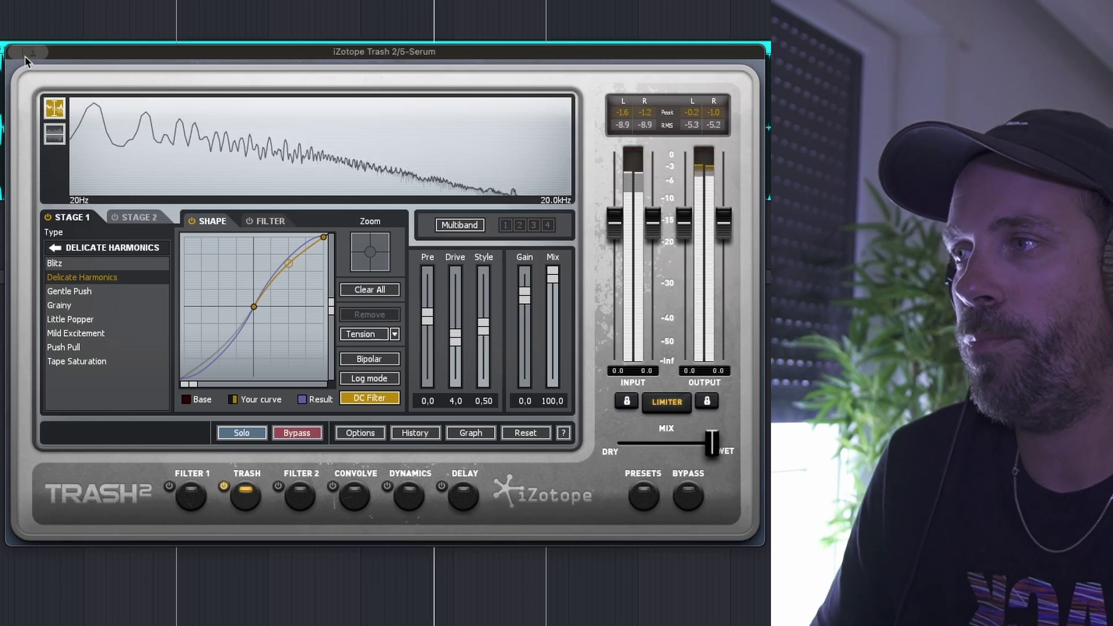
pyautogui.press('space')
# - Open Pro-Q 3 on the Serum track and add a High Cut band with an 18 dB/oct slope
pyautogui.press('super+alt+p')
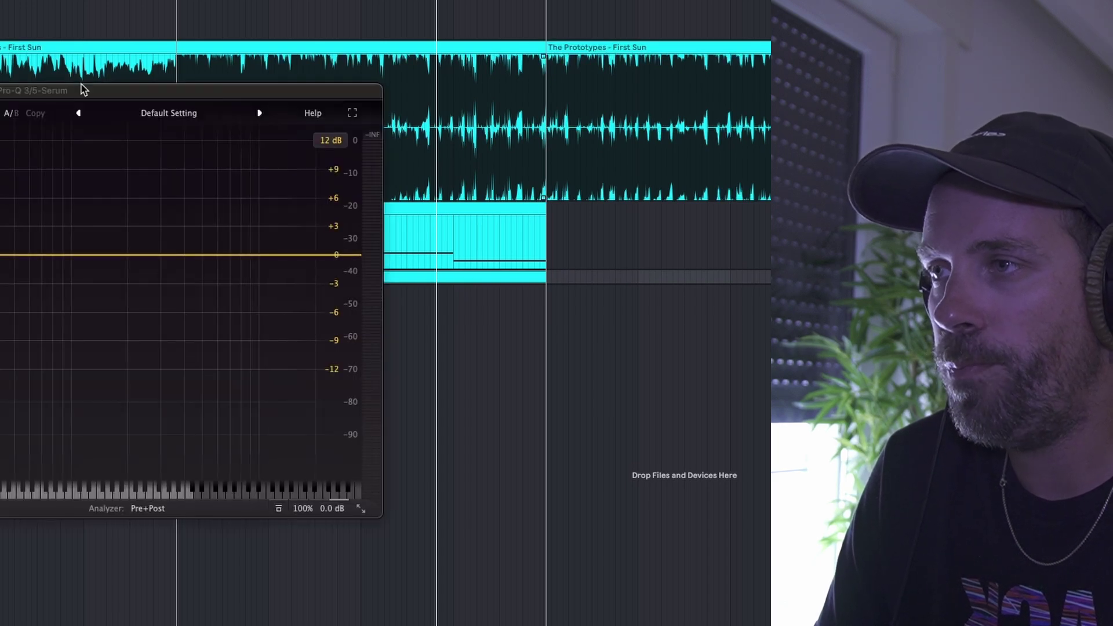
pyautogui.moveTo(81, 88); pyautogui.dragTo(396, 104)
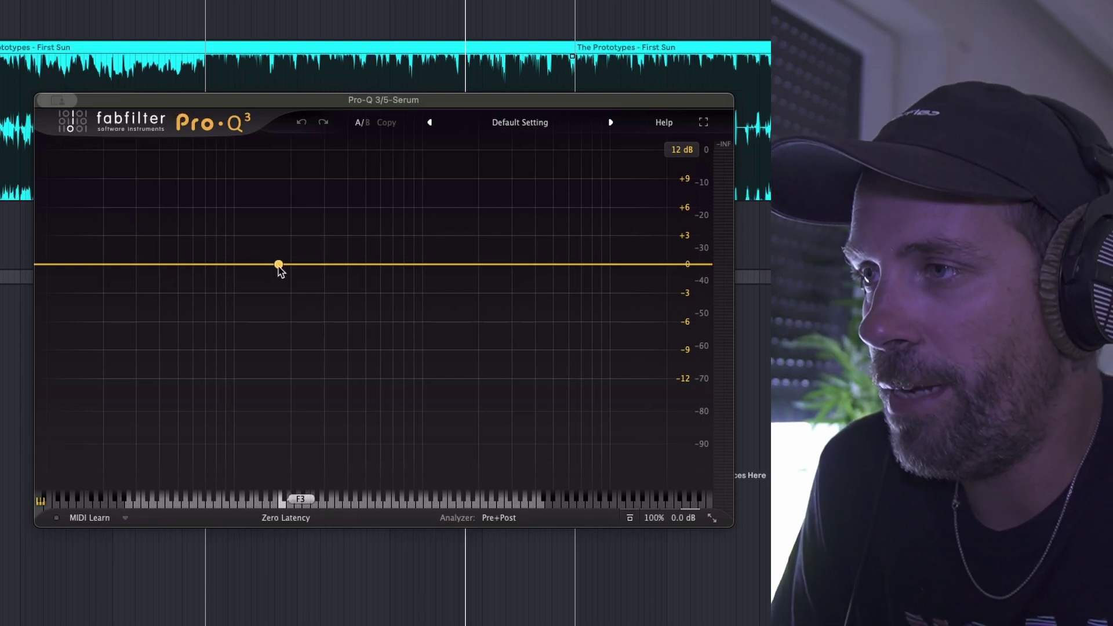
pyautogui.press('space')
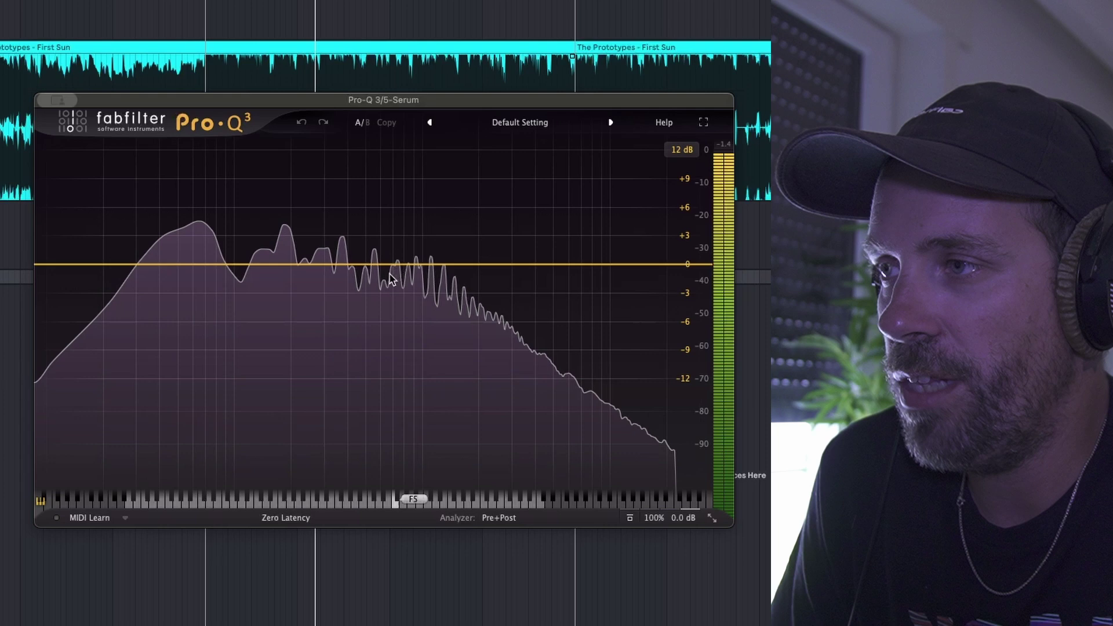
pyautogui.doubleClick(700, 264)
pyautogui.scroll(1, 397, 470)
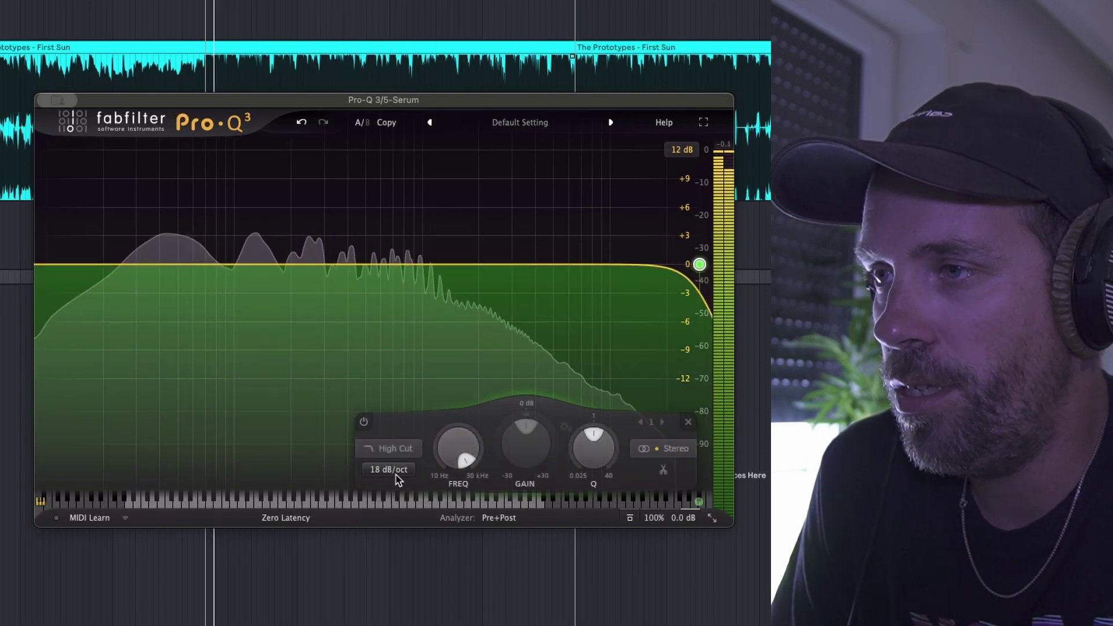
# - Shape the high cut into a gentle roll-off at about 1257 Hz with a Q of about 0.25
pyautogui.moveTo(699, 263); pyautogui.dragTo(345, 277)
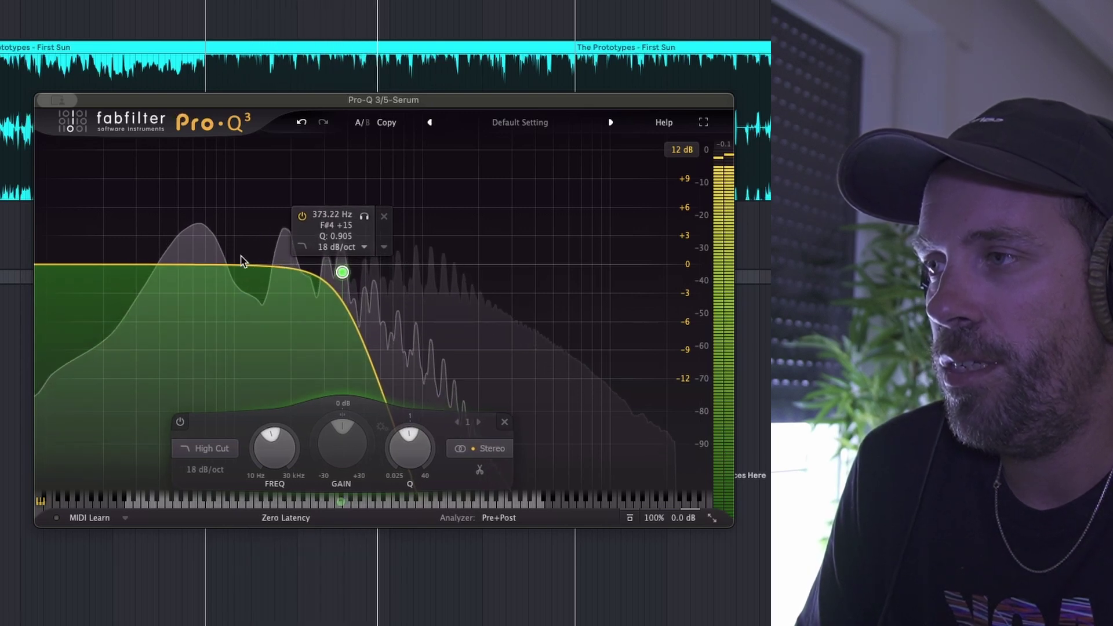
pyautogui.moveTo(273, 242); pyautogui.dragTo(510, 323)
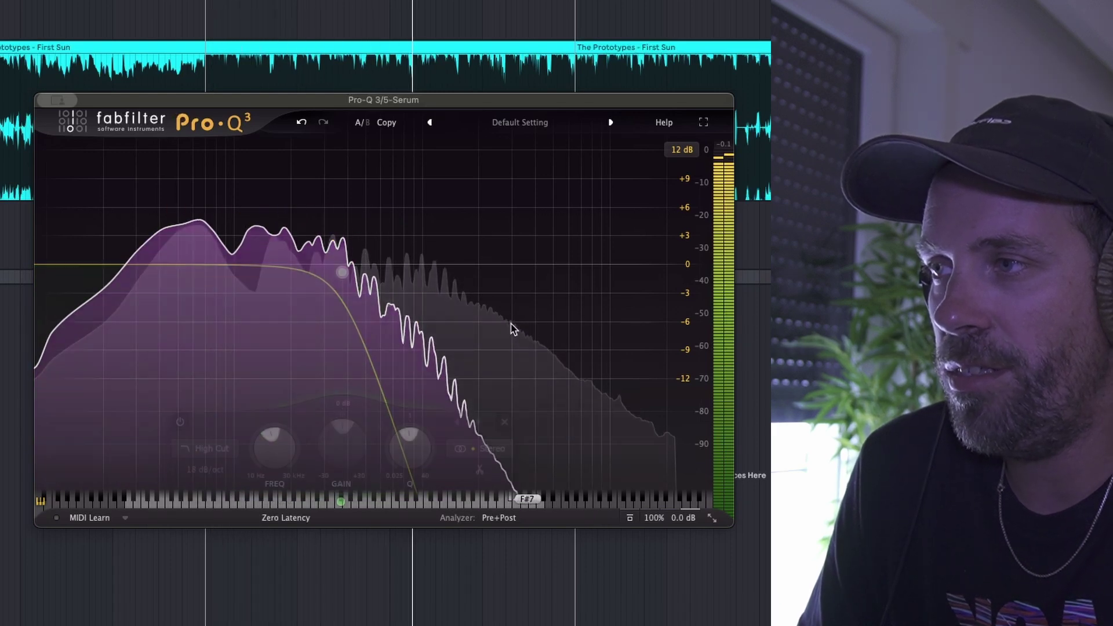
pyautogui.moveTo(342, 272); pyautogui.dragTo(404, 377)
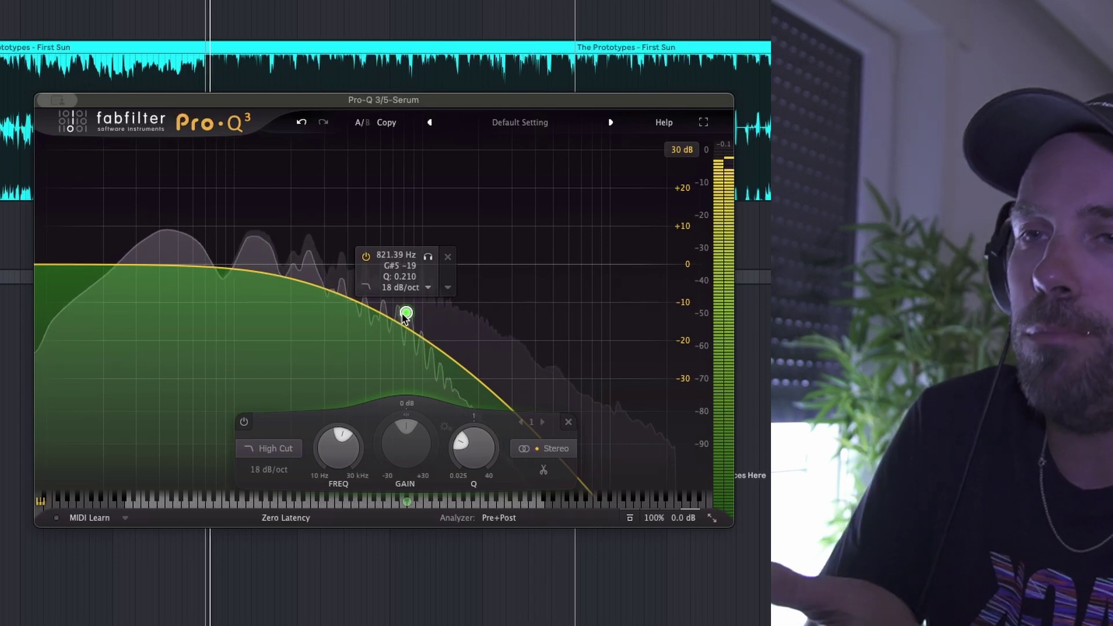
pyautogui.moveTo(406, 313)
pyautogui.mouseDown()
pyautogui.moveTo(599, 284)
pyautogui.moveTo(425, 299)
pyautogui.moveTo(390, 289)
pyautogui.moveTo(418, 312)
pyautogui.mouseUp()
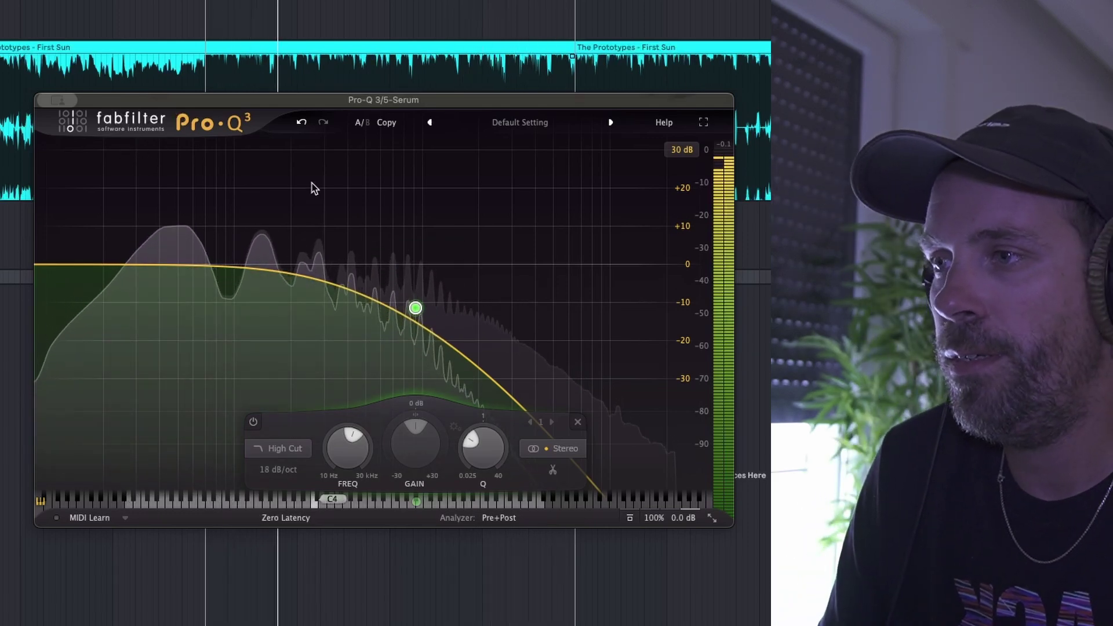
pyautogui.moveTo(416, 308); pyautogui.dragTo(441, 309)
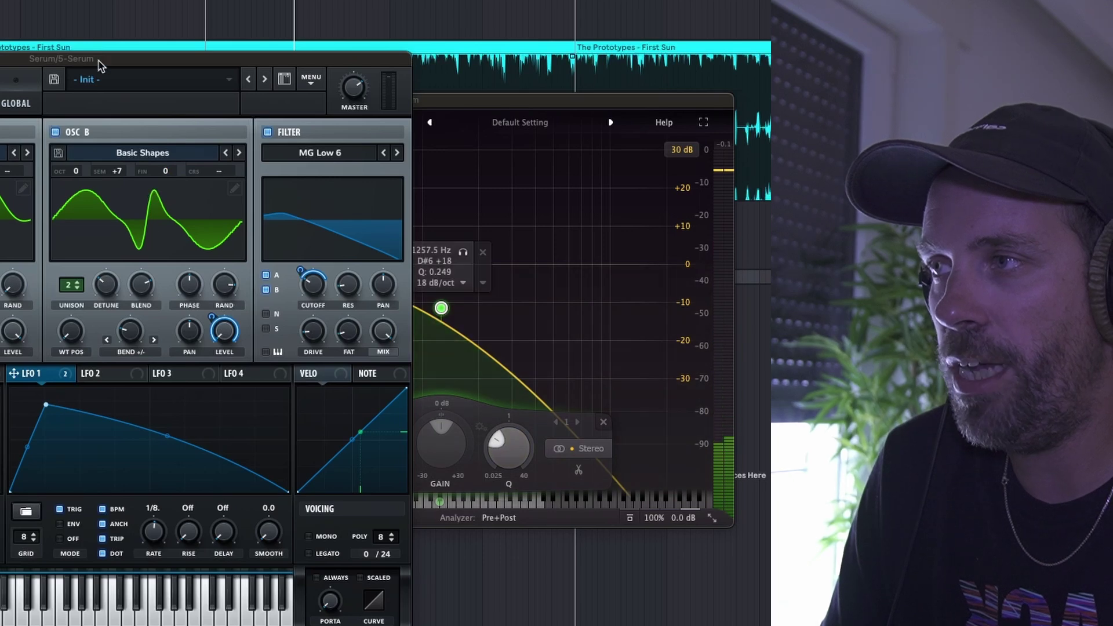
# - Return to Serum and set LFO 1's smooth amount to 52.9
pyautogui.moveTo(110, 59); pyautogui.dragTo(469, 77)
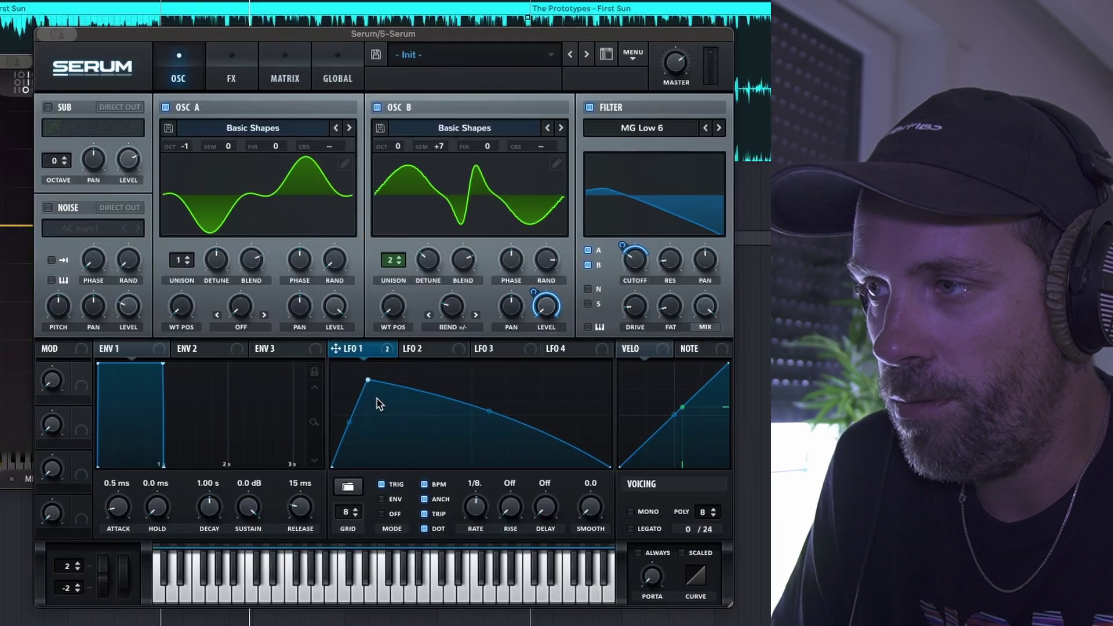
pyautogui.moveTo(582, 516); pyautogui.dragTo(580, 424)
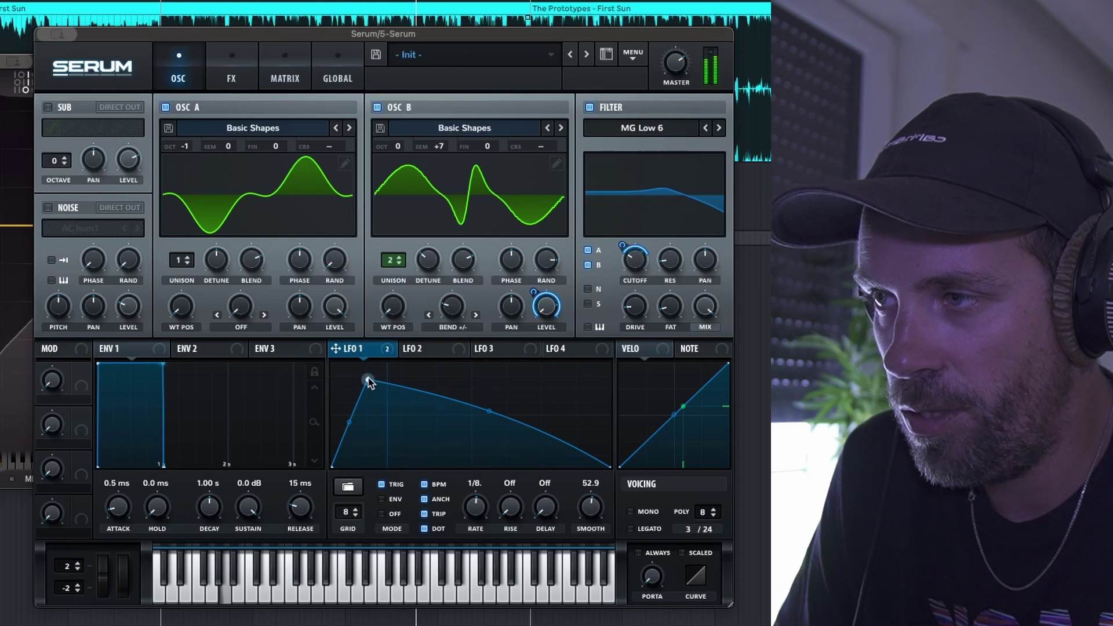
# - Move LFO 1's peak point rightward to lengthen the curve's rise, and enable the Always option for portamento
pyautogui.moveTo(367, 381); pyautogui.dragTo(400, 381)
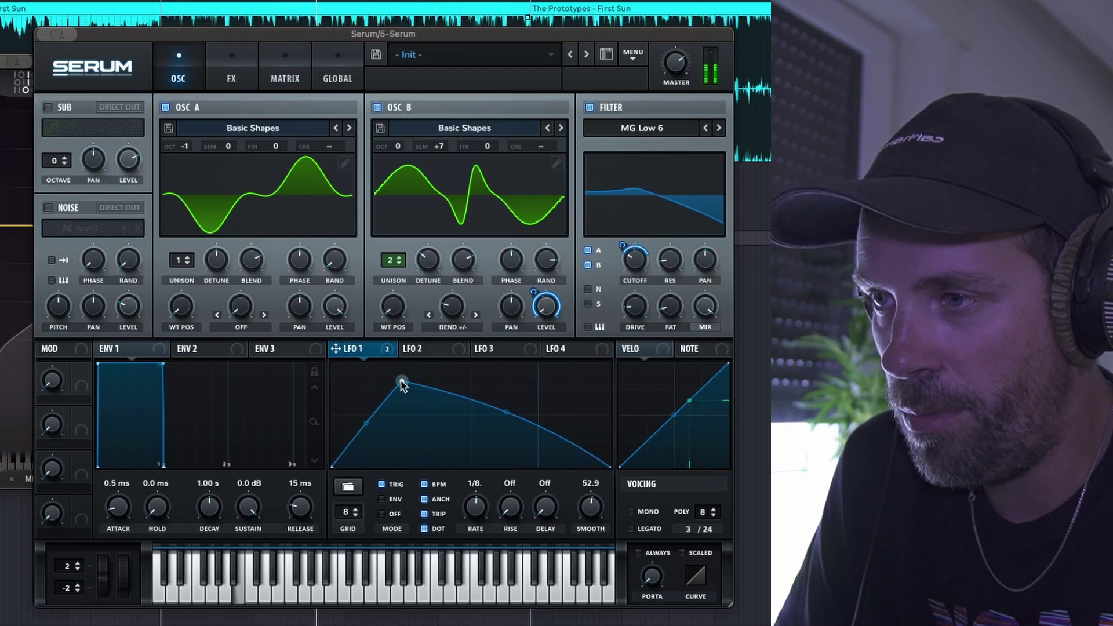
pyautogui.moveTo(655, 580)
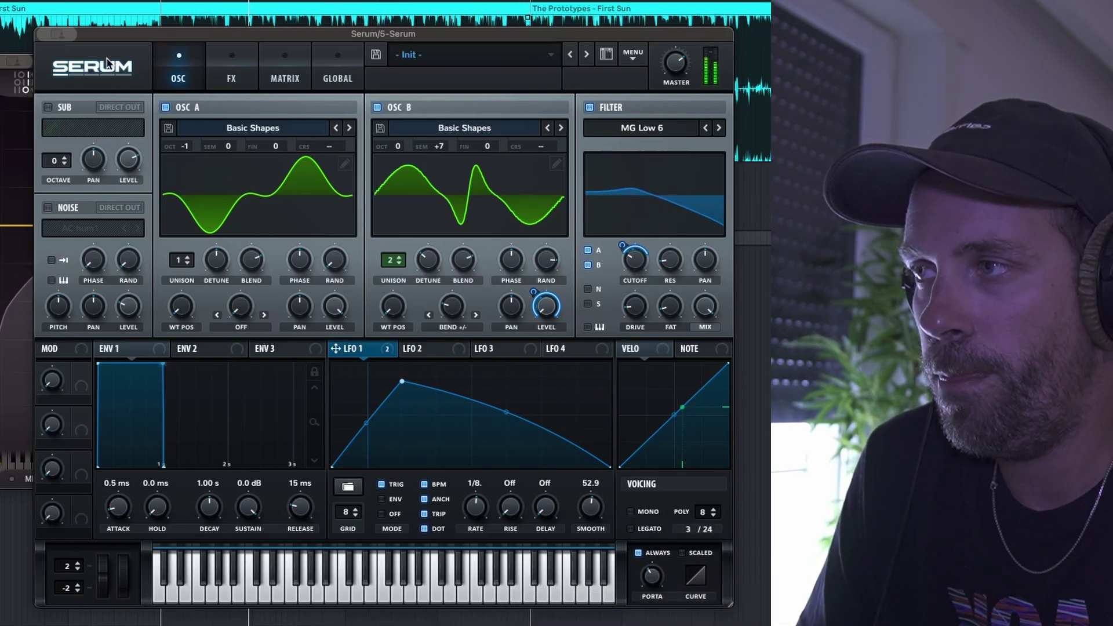
# - Switch back to Pro-Q 3 and retune the high cut to about 911 Hz with a Q of about 0.8
pyautogui.click(18, 72)
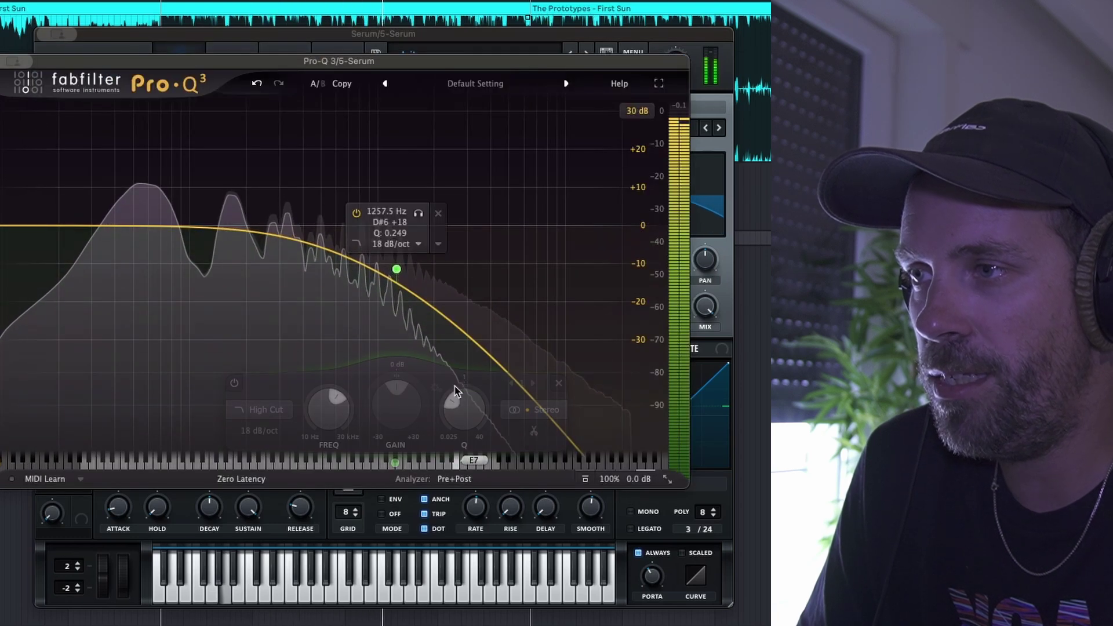
pyautogui.moveTo(397, 272); pyautogui.dragTo(371, 234)
# - Add a narrow bell band with a Q of about 4.9, make it dynamic, and place it at about 147 Hz with 2 dB gain
pyautogui.moveTo(273, 225); pyautogui.dragTo(215, 206)
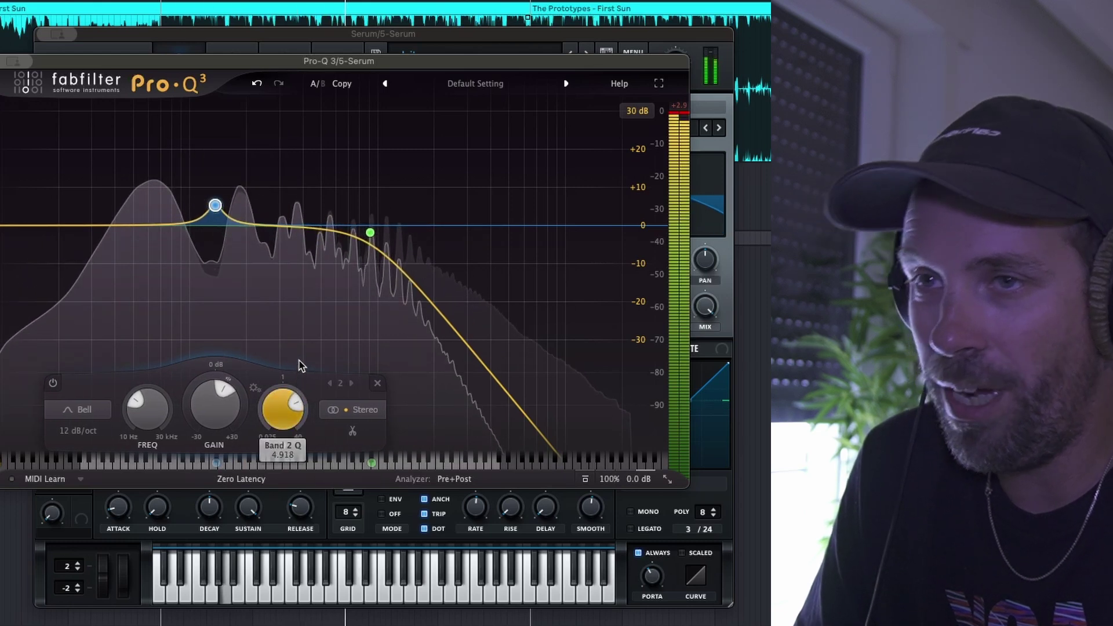
pyautogui.moveTo(231, 220)
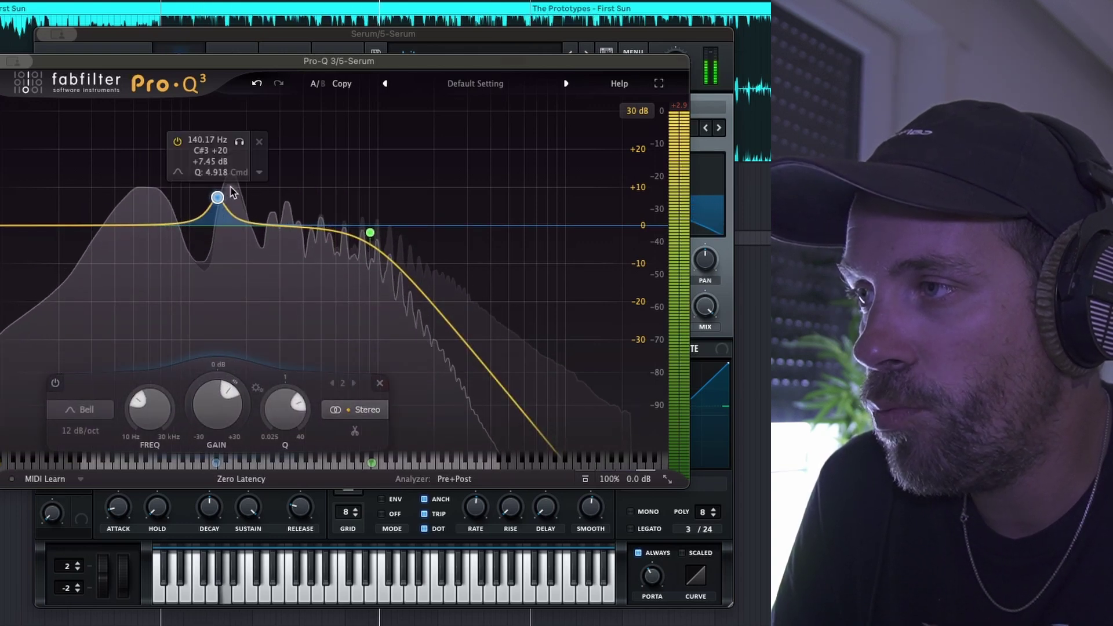
pyautogui.click(259, 173)
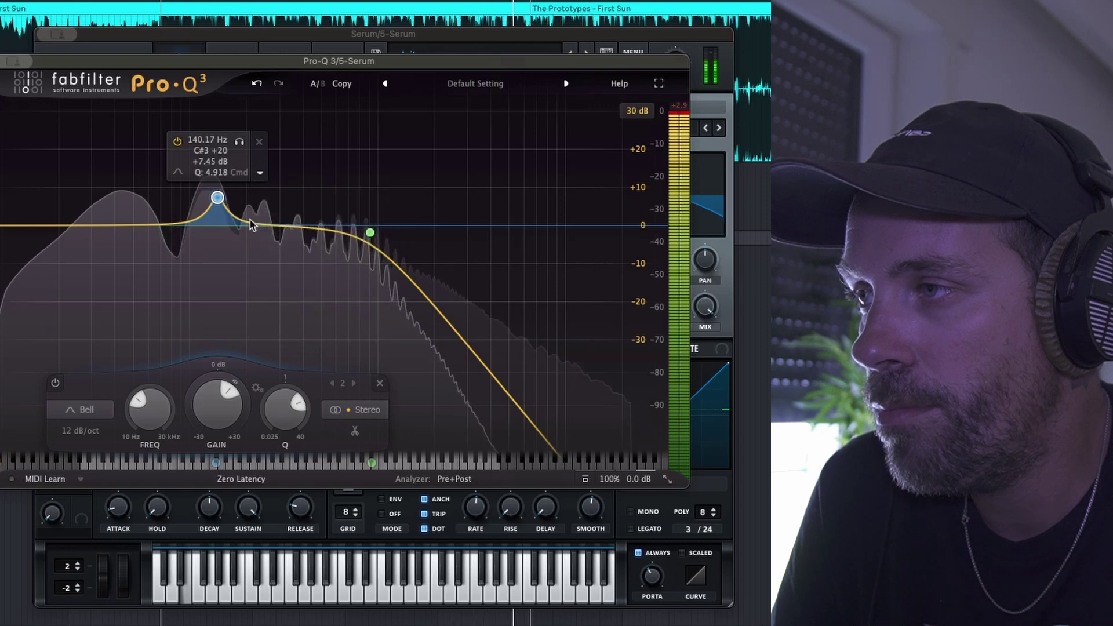
pyautogui.moveTo(222, 206); pyautogui.dragTo(224, 217)
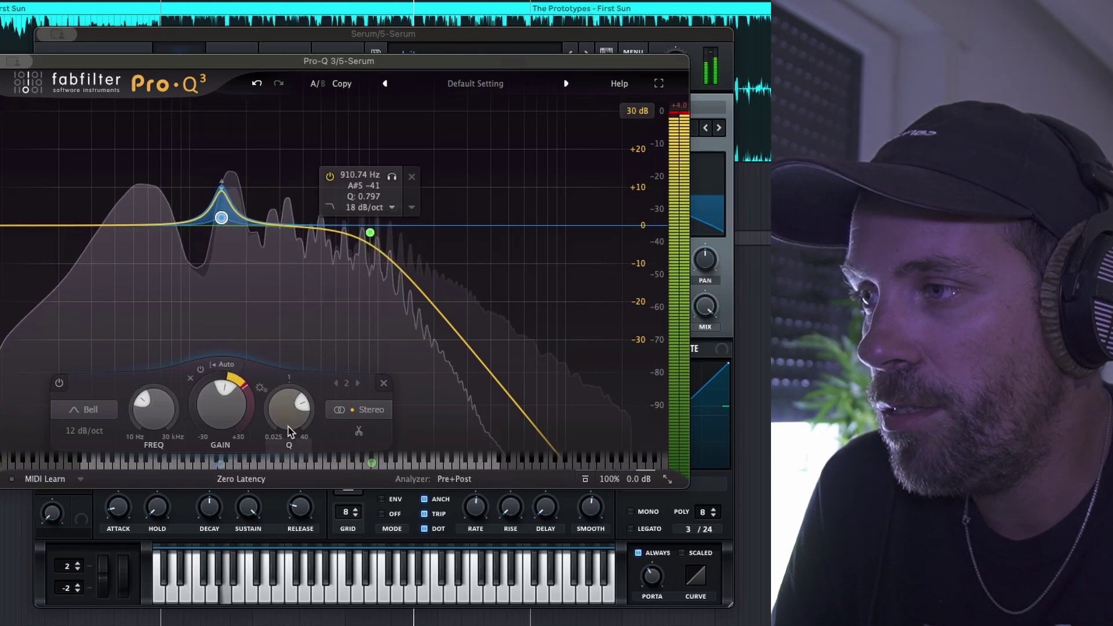
# - Widen the dynamic bell to a Q of about 1.52 and soften it to about 0.76 dB gain at 141 Hz with a smaller dynamic range
pyautogui.scroll(-1, 299, 430)
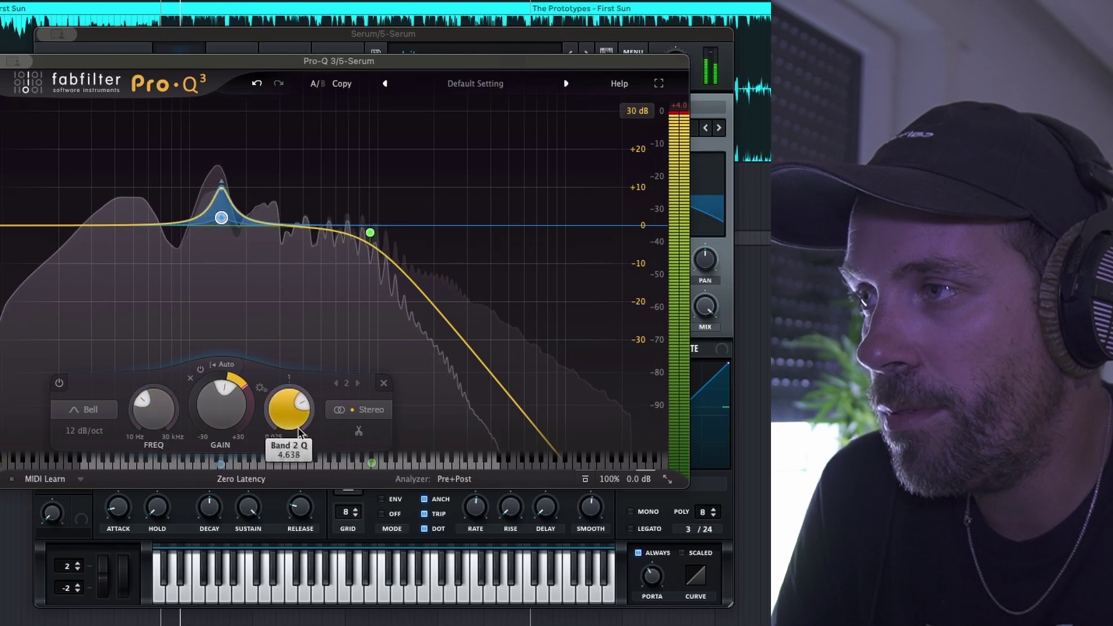
pyautogui.moveTo(219, 193)
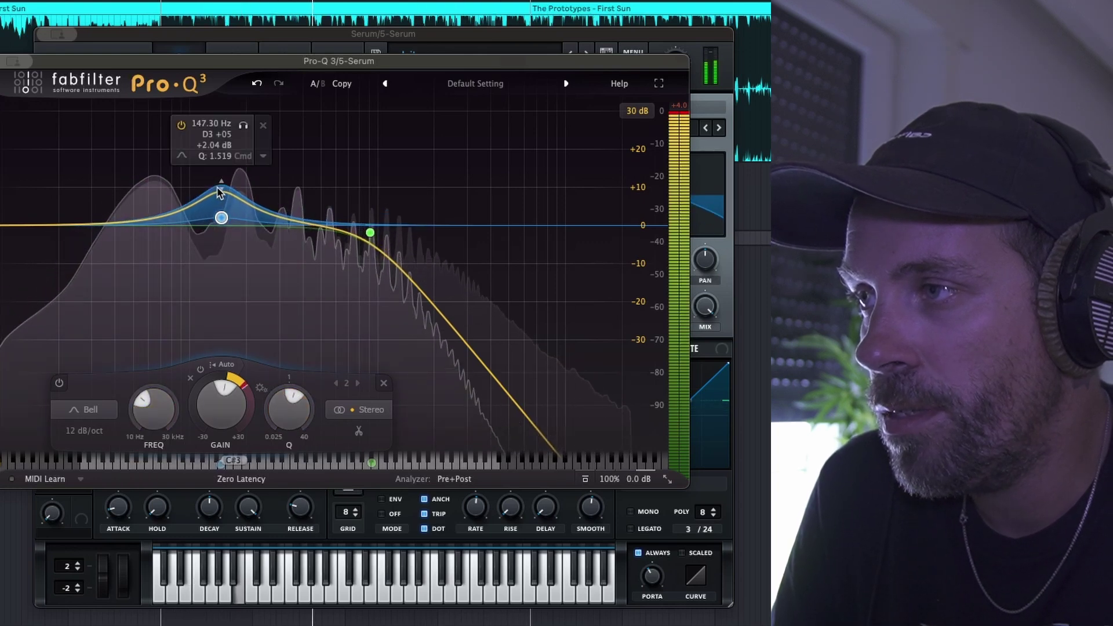
pyautogui.moveTo(222, 206); pyautogui.dragTo(217, 223)
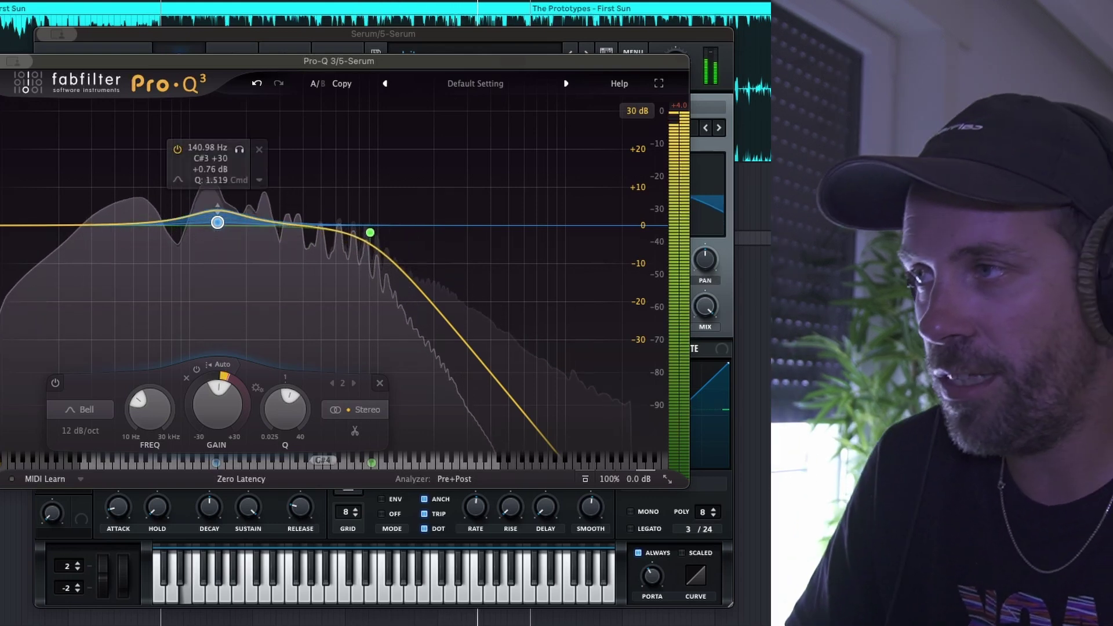
pyautogui.press('space')
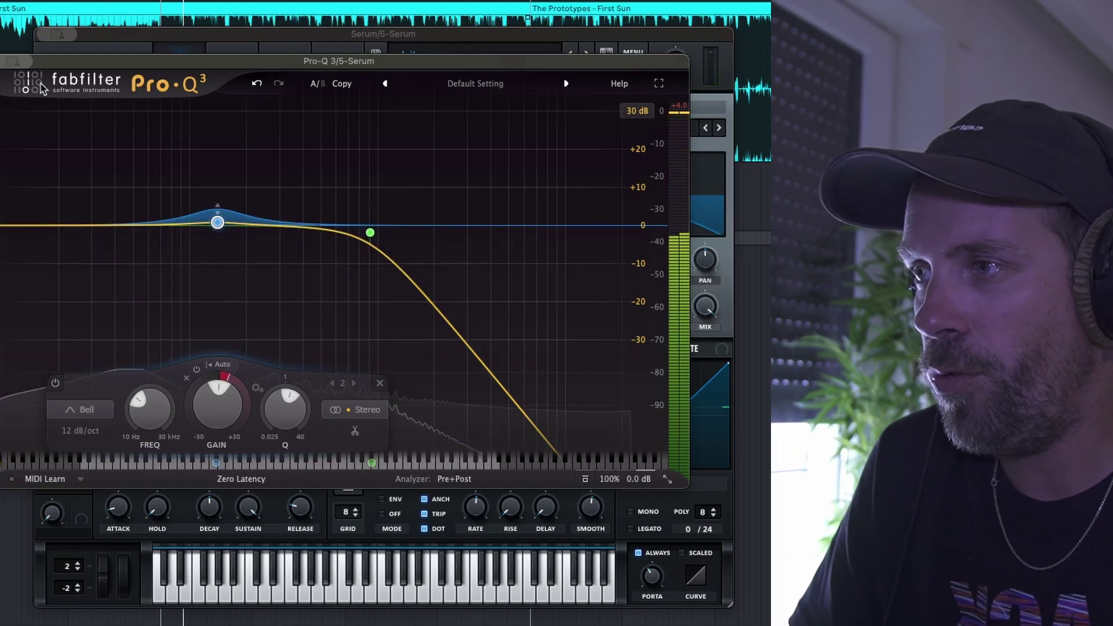